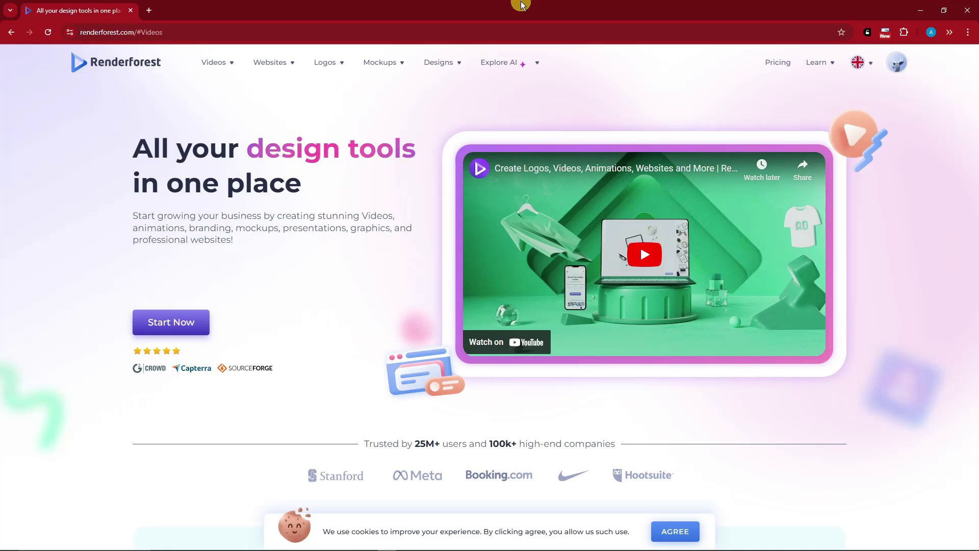
Open the account menu in the top-right corner of the Renderforest site
scroll(299, 300, "down", 5)
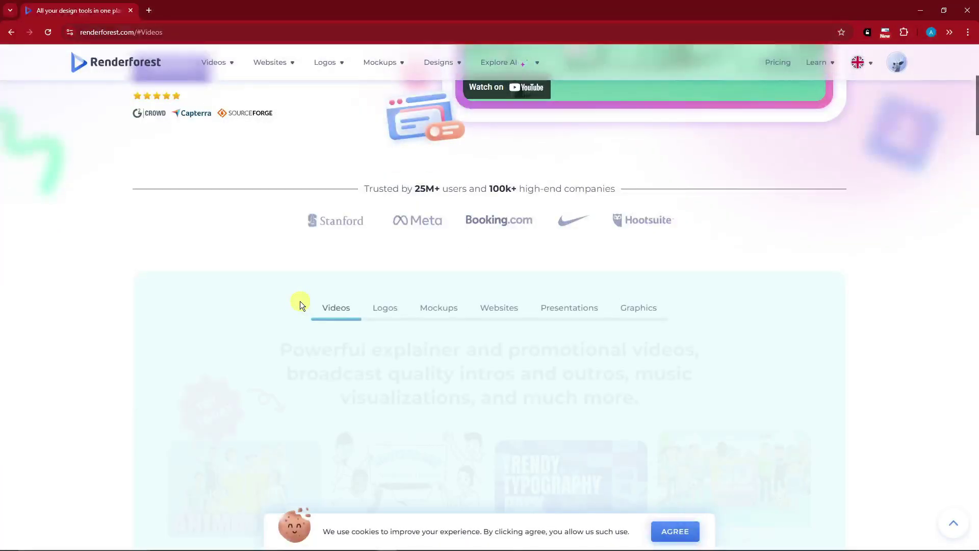
scroll(300, 303, "up", 6)
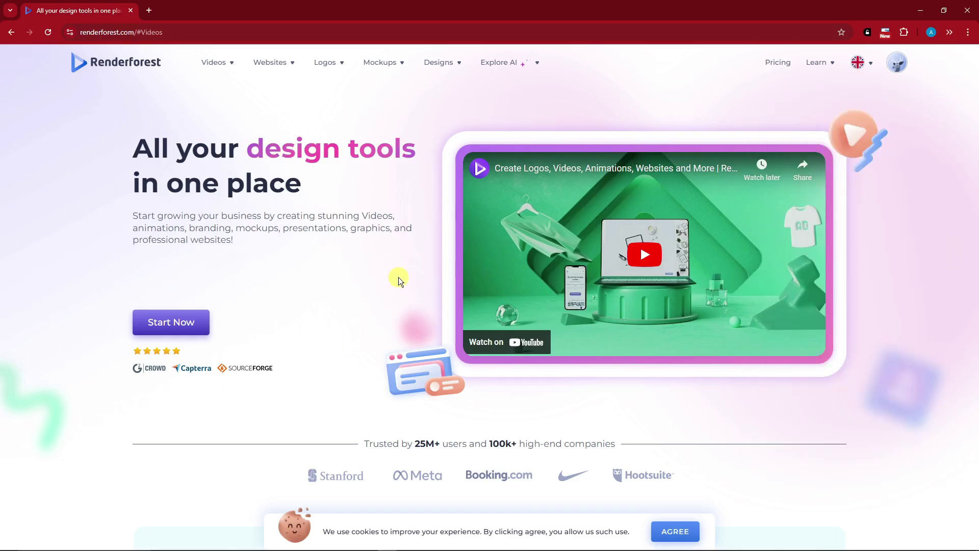
left_click(897, 64)
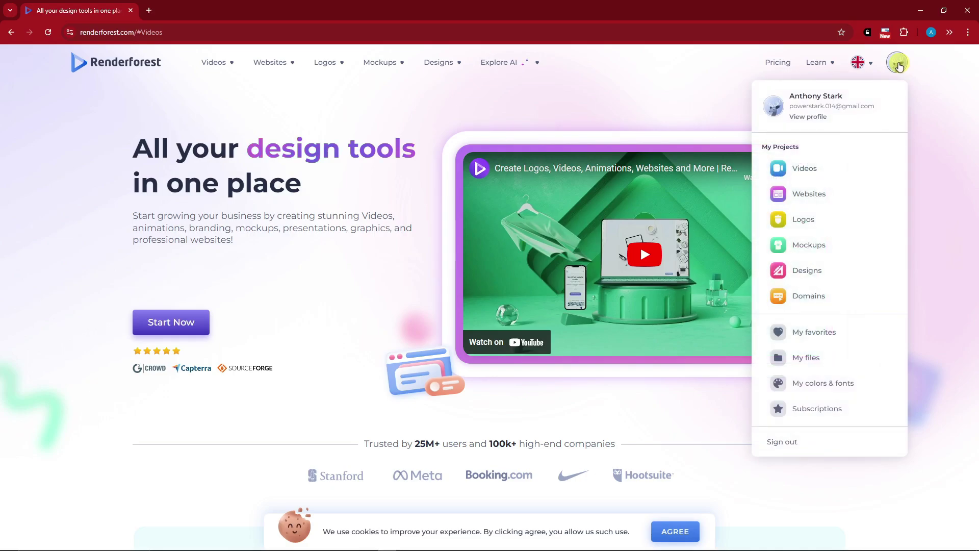
left_click(898, 65)
left_click(900, 65)
left_click(902, 66)
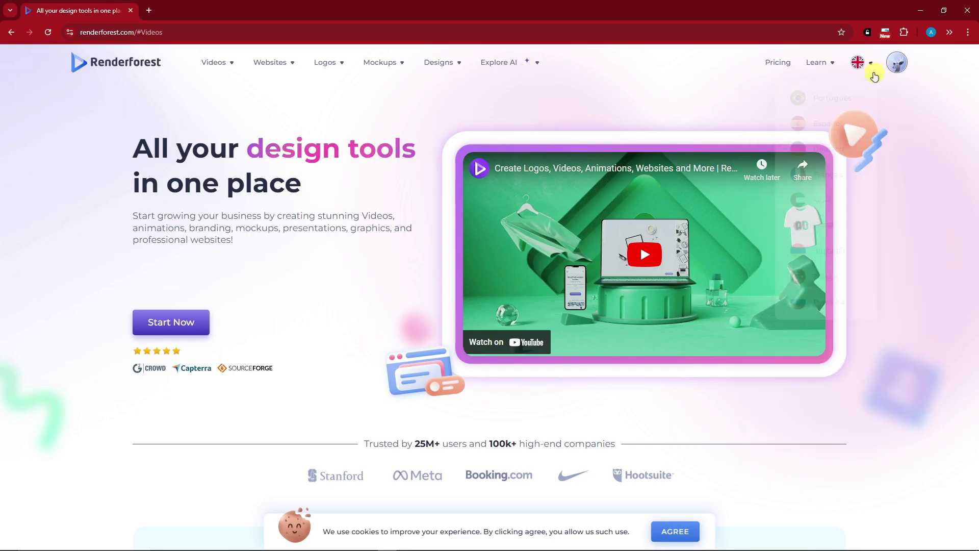
left_click(903, 66)
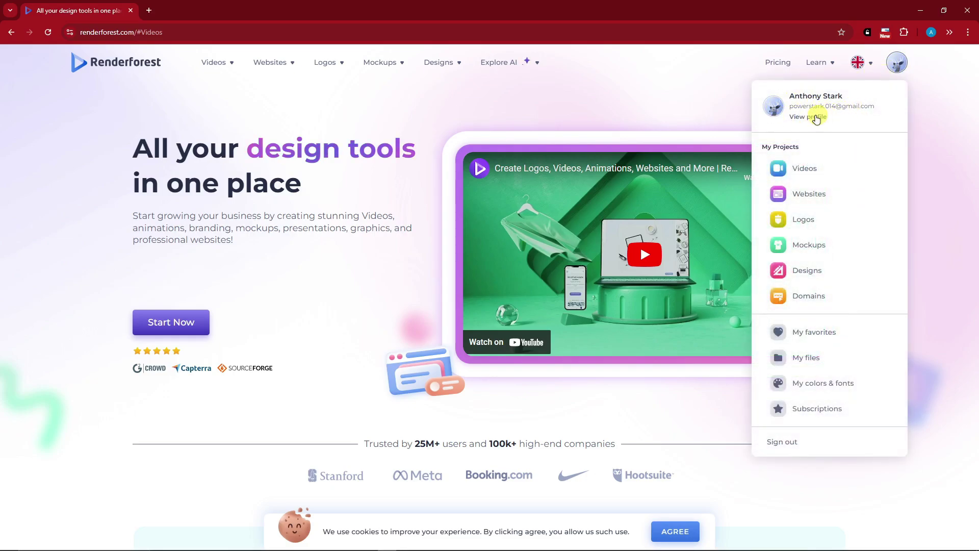
Open the subscription plans page and compare its monthly and yearly prices
scroll(670, 203, "down", 15)
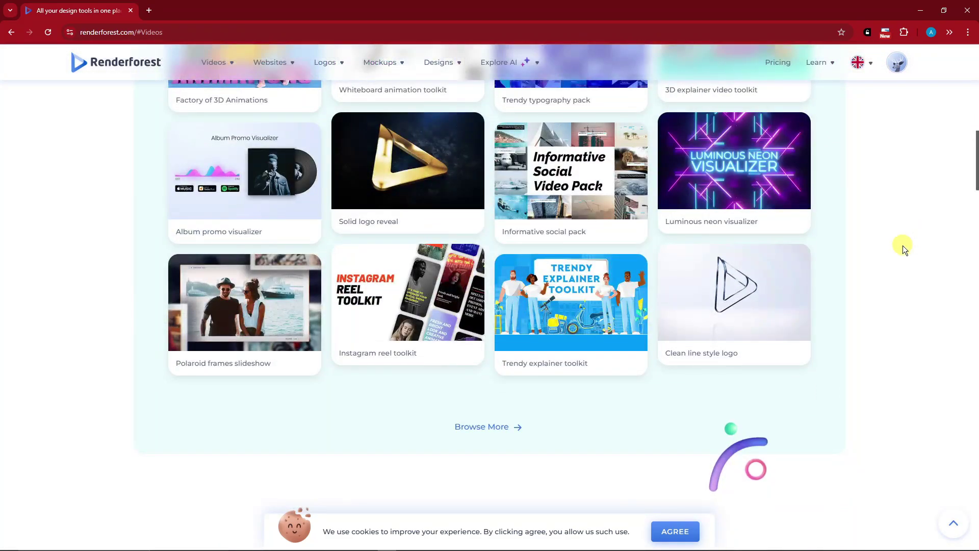
scroll(905, 250, "up", 5)
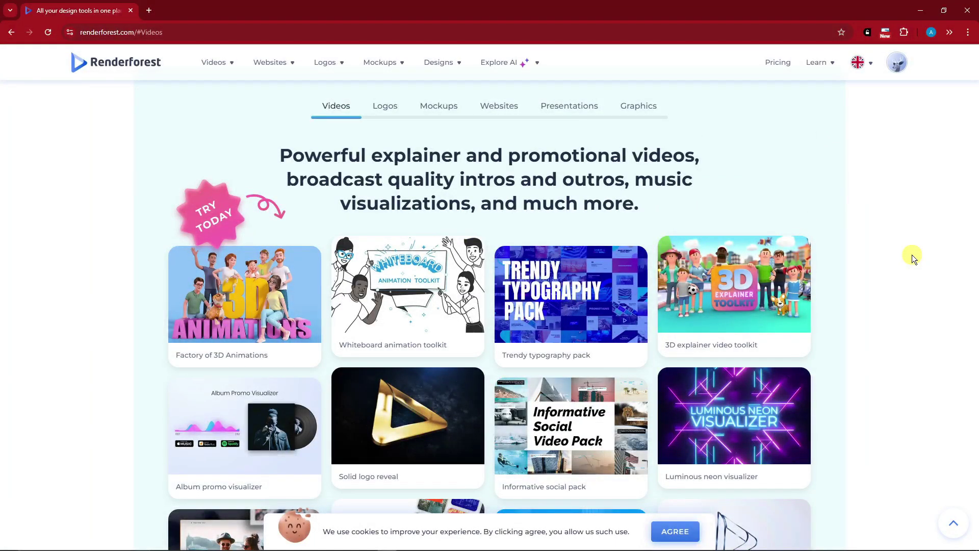
scroll(912, 255, "up", 8)
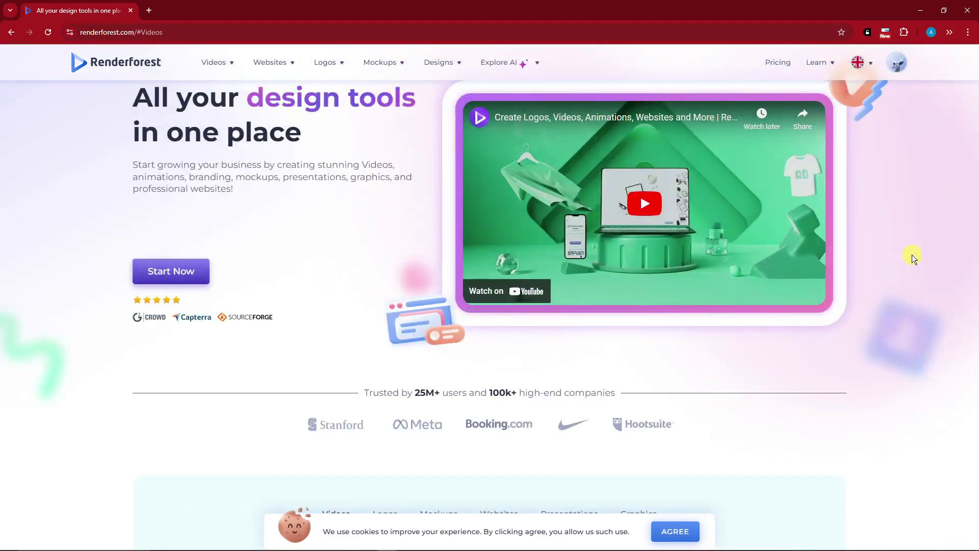
scroll(911, 255, "up", 1)
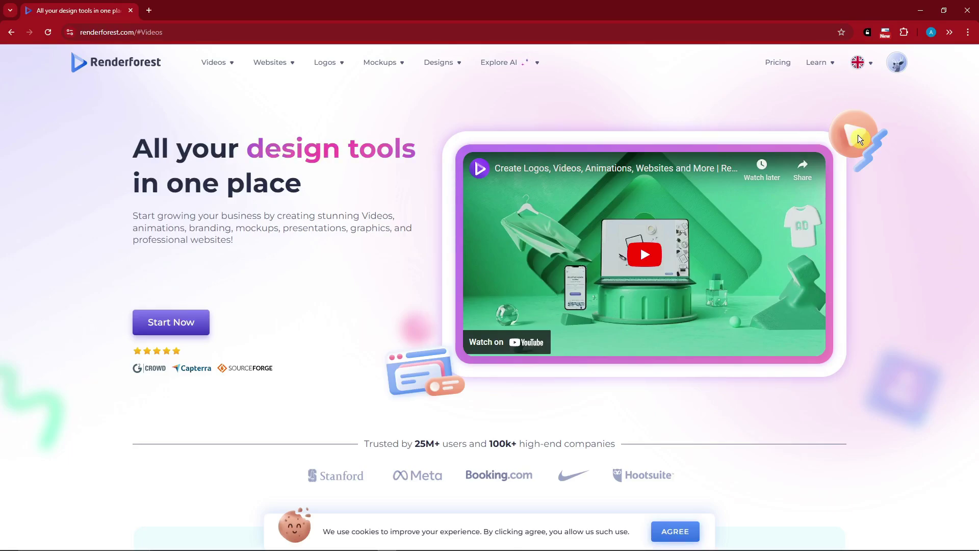
left_click(777, 62)
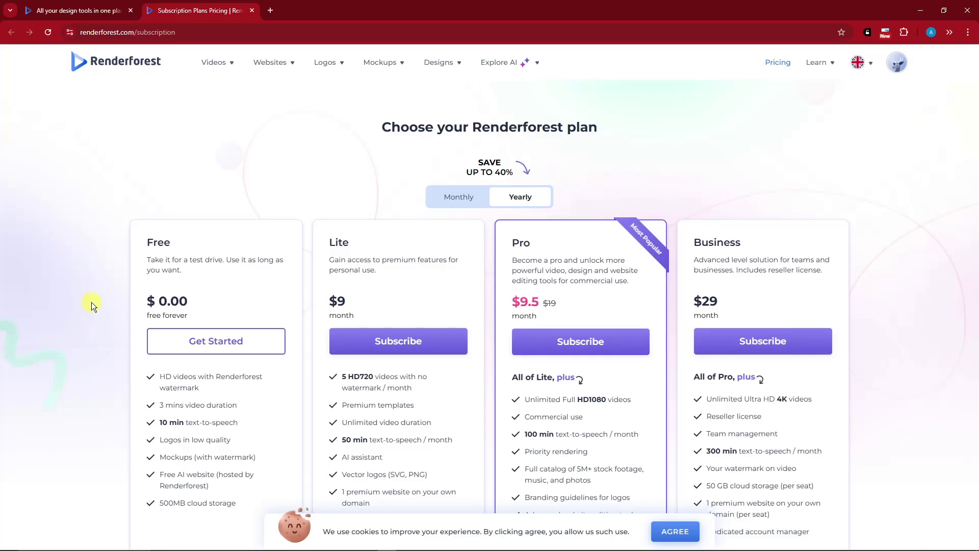
scroll(93, 302, "down", 1)
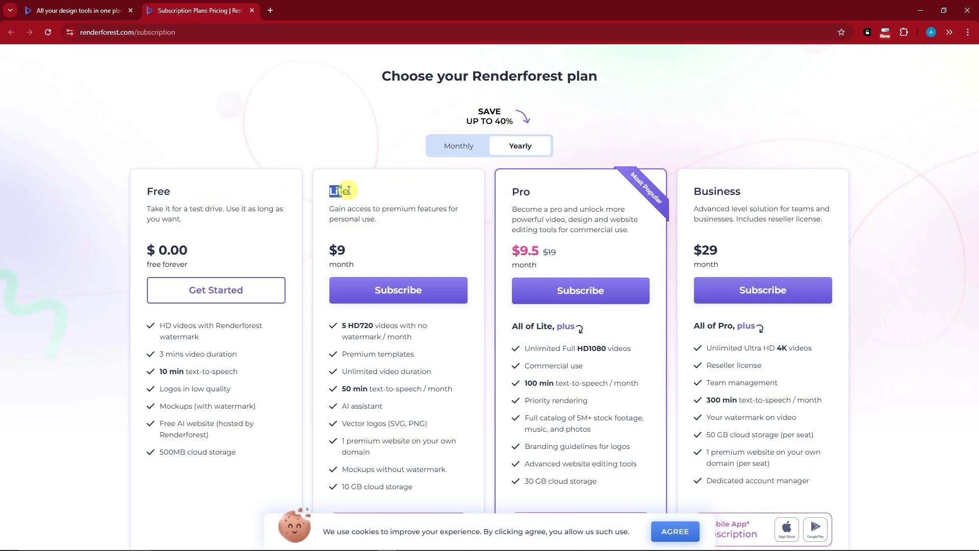
left_click(455, 147)
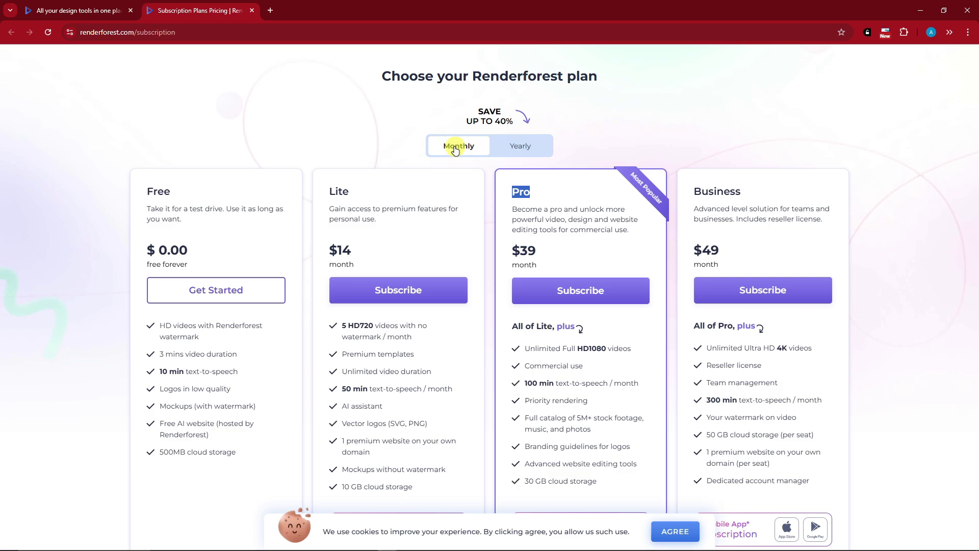
left_click(518, 146)
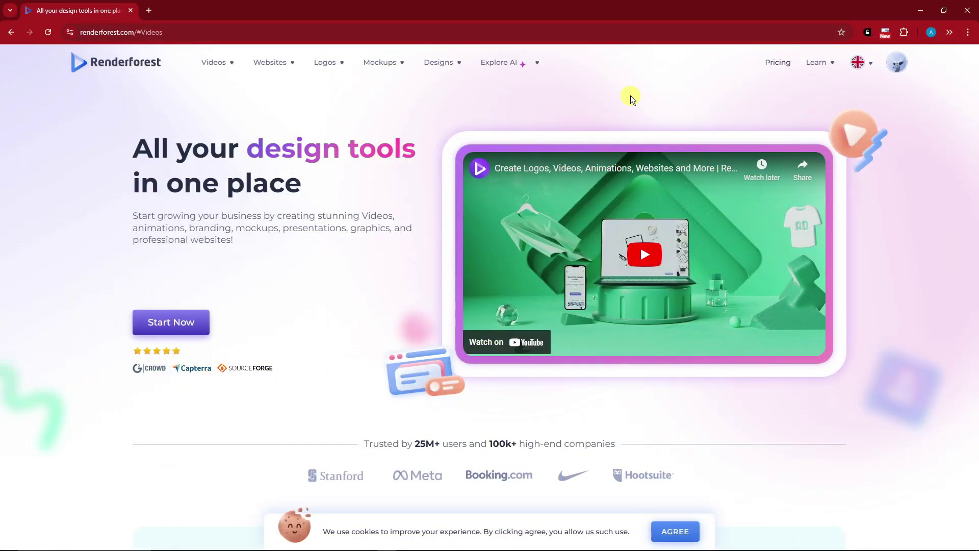
mouse_move(215, 68)
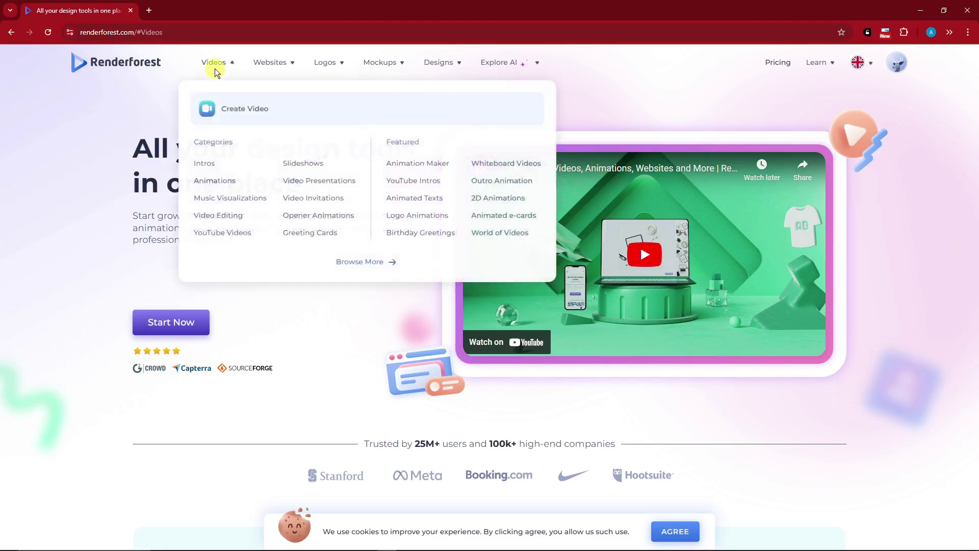
mouse_move(423, 61)
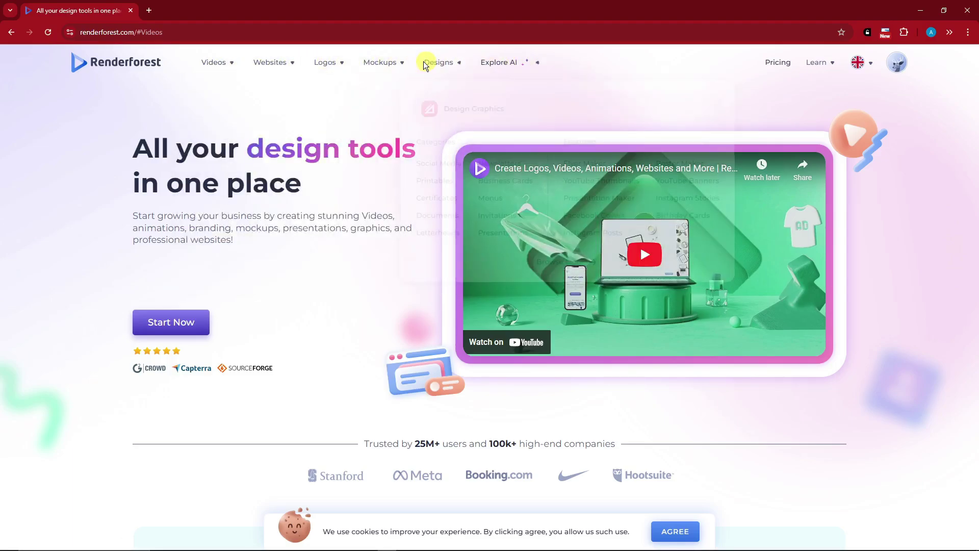
mouse_move(261, 64)
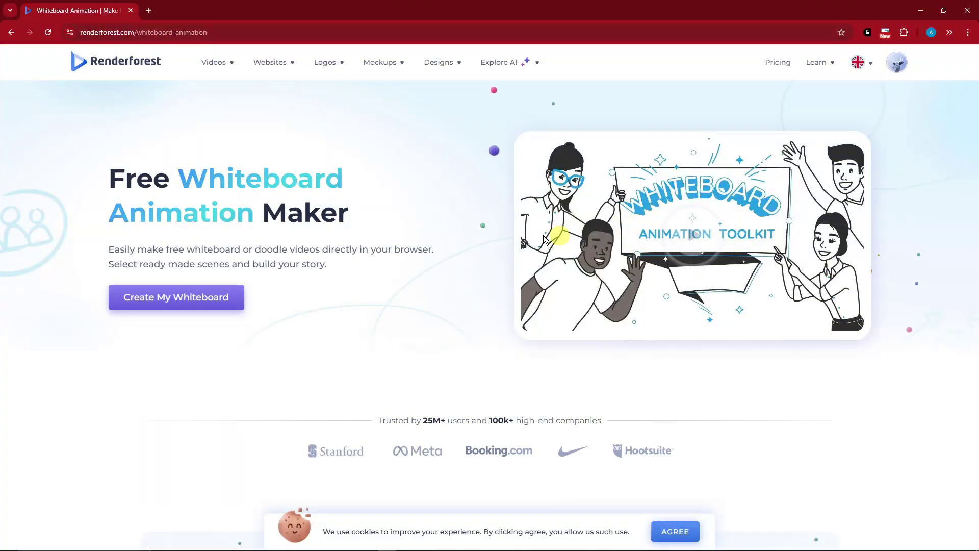
scroll(369, 308, "down", 2)
scroll(371, 308, "down", 10)
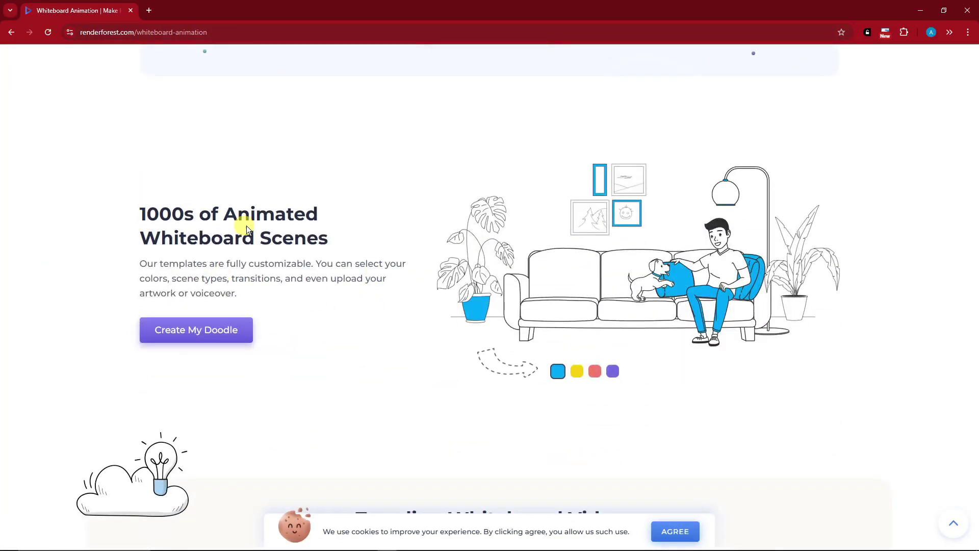
scroll(322, 265, "down", 5)
scroll(331, 263, "down", 19)
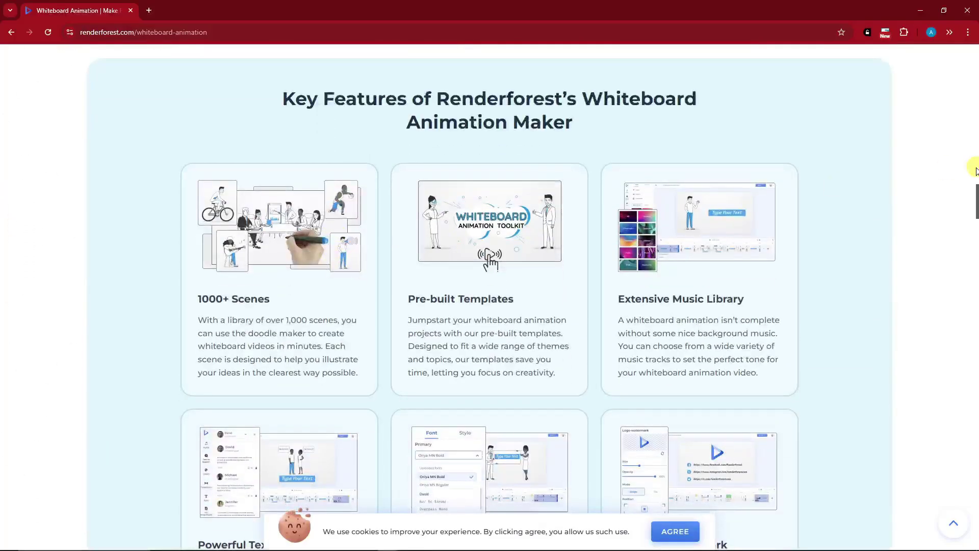
mouse_move(283, 98)
left_mouse_down()
mouse_move(503, 113)
mouse_move(501, 165)
left_mouse_up()
scroll(394, 162, "down", 9)
scroll(395, 162, "down", 20)
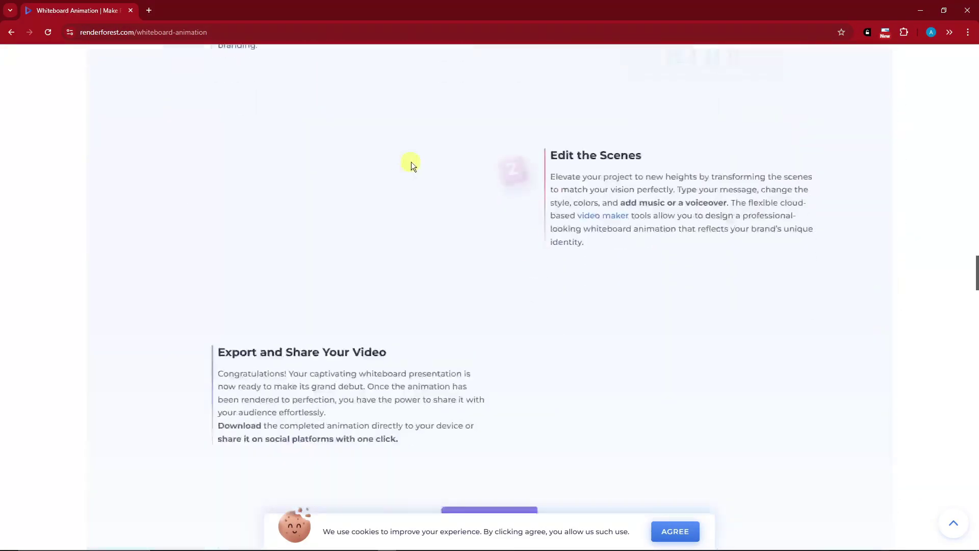
left_click_drag(975, 321, 975, 57)
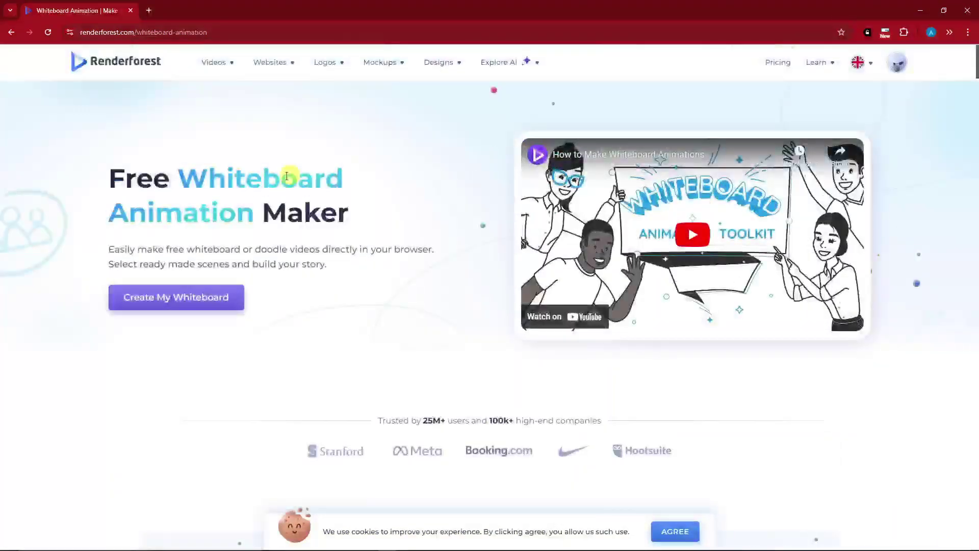
Open Whiteboard Animation Toolkit and review its sample videos and Board Drawn and Cut Paper styles
left_click(178, 303)
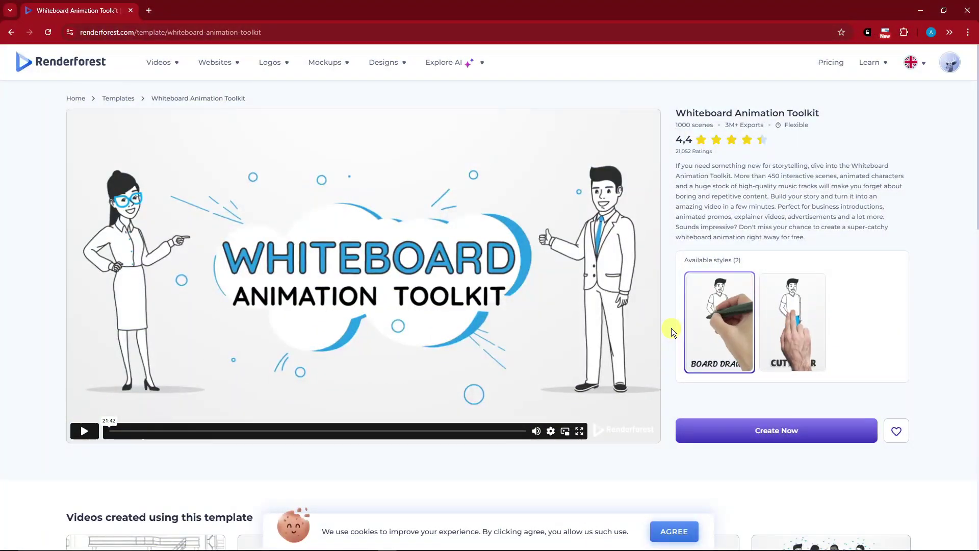
left_click_drag(677, 113, 821, 115)
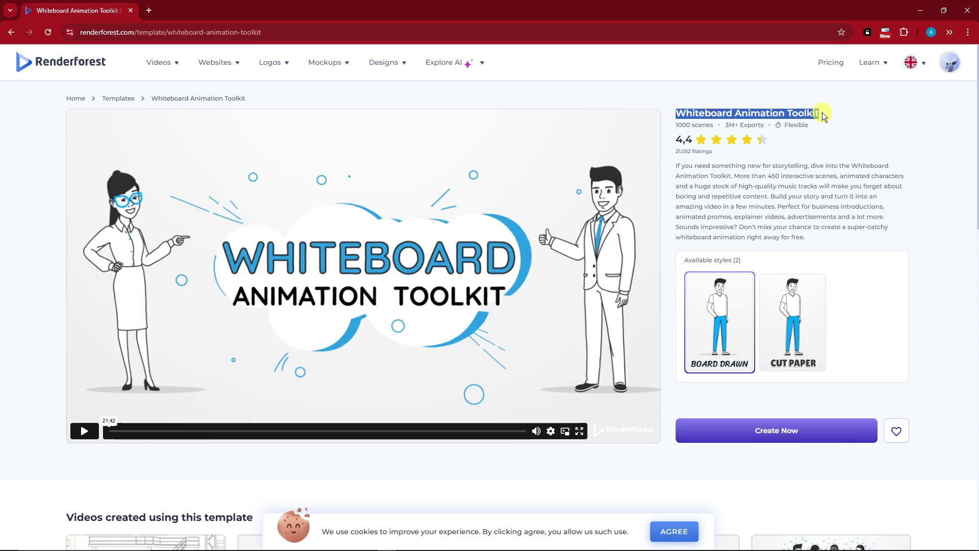
scroll(897, 212, "down", 1)
scroll(888, 212, "down", 8)
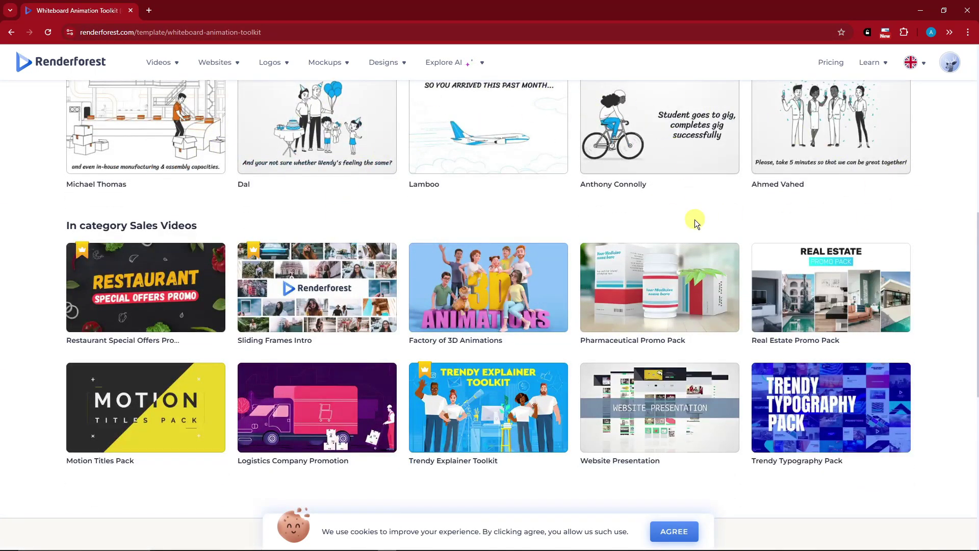
scroll(131, 217, "up", 2)
left_click_drag(65, 160, 230, 160)
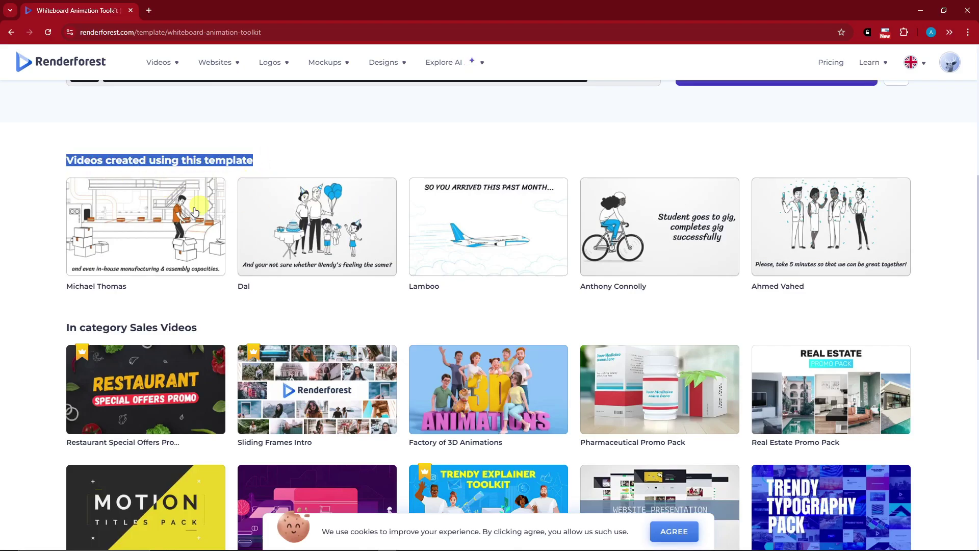
scroll(801, 274, "down", 8)
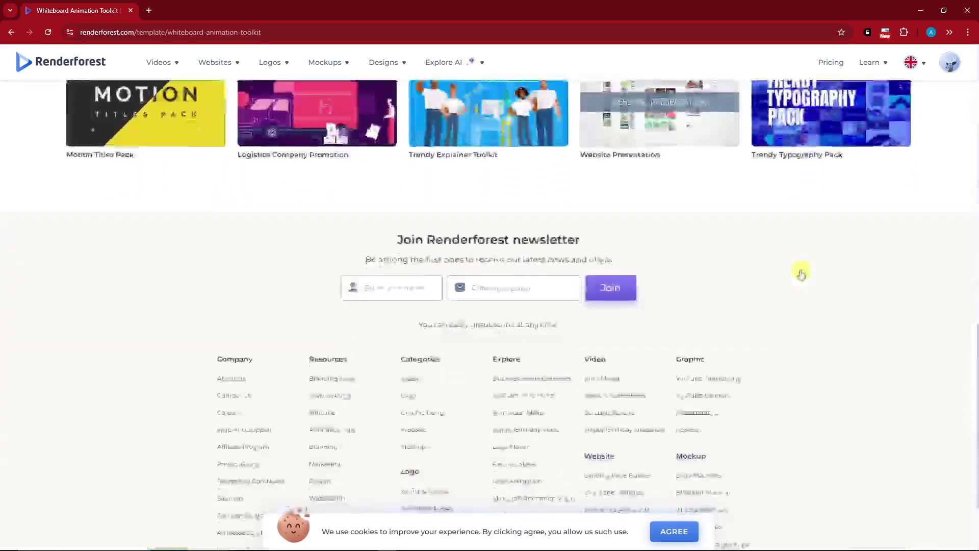
scroll(801, 274, "up", 6)
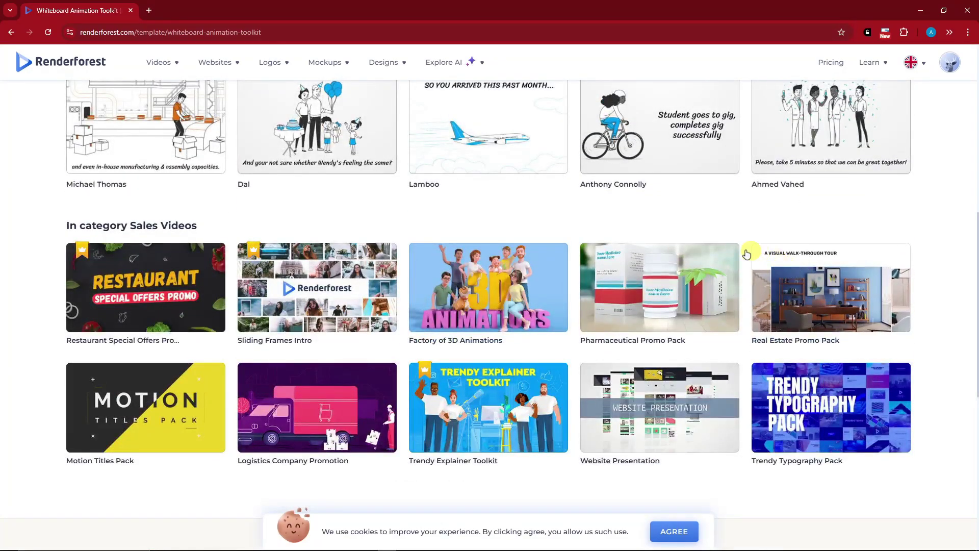
scroll(746, 254, "up", 9)
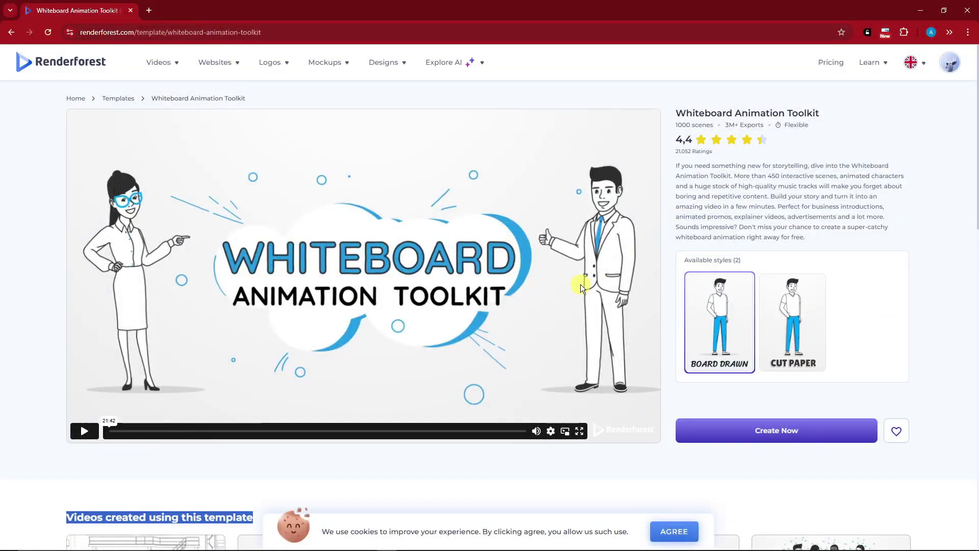
left_click(778, 435)
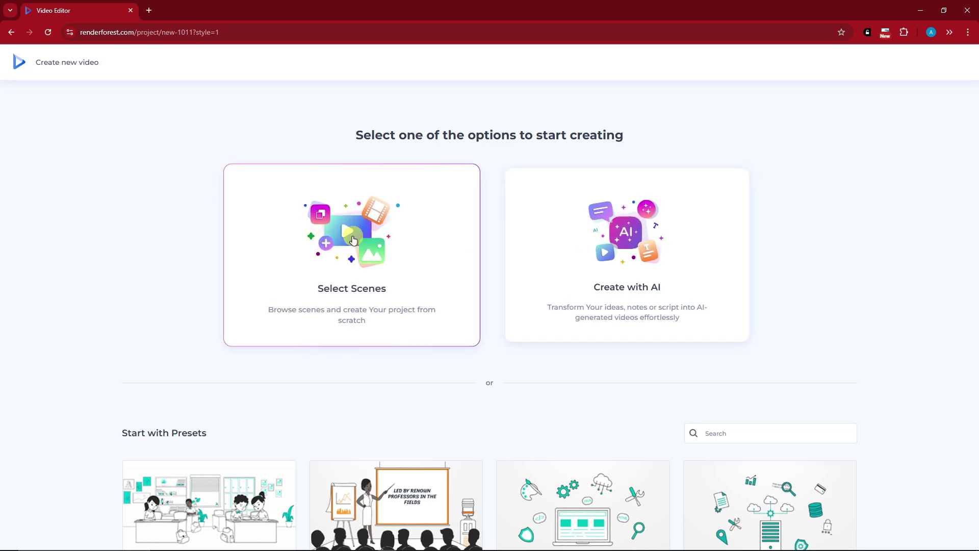
scroll(590, 253, "down", 6)
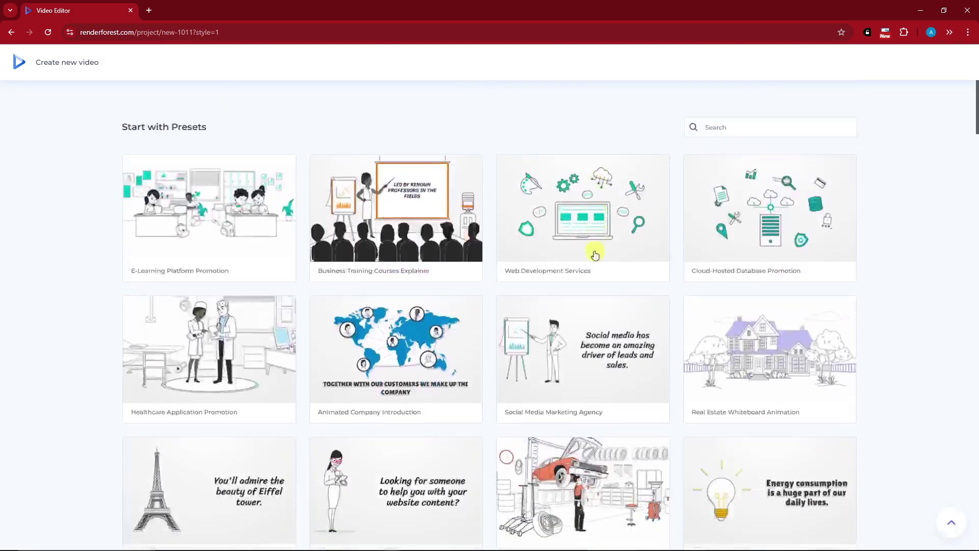
scroll(595, 255, "down", 3)
scroll(595, 255, "down", 4)
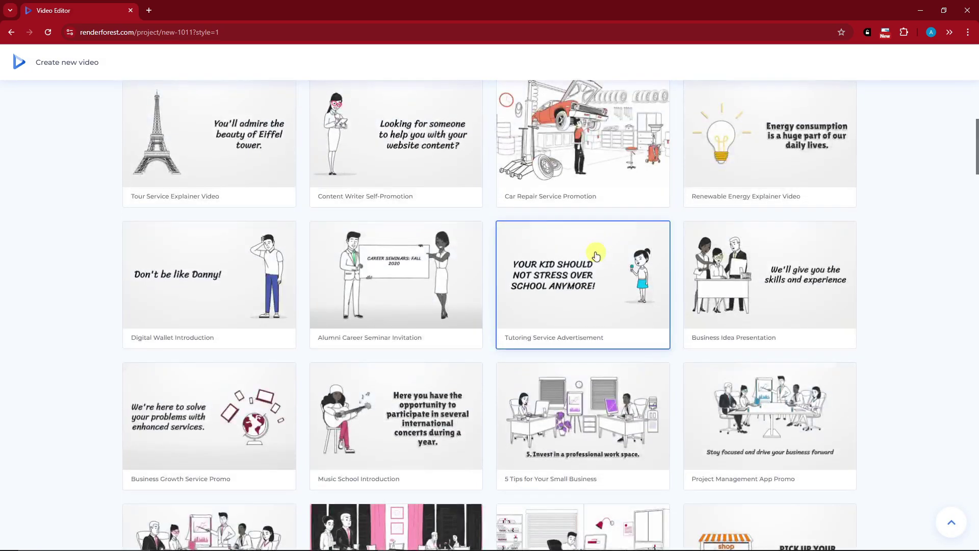
scroll(595, 255, "down", 4)
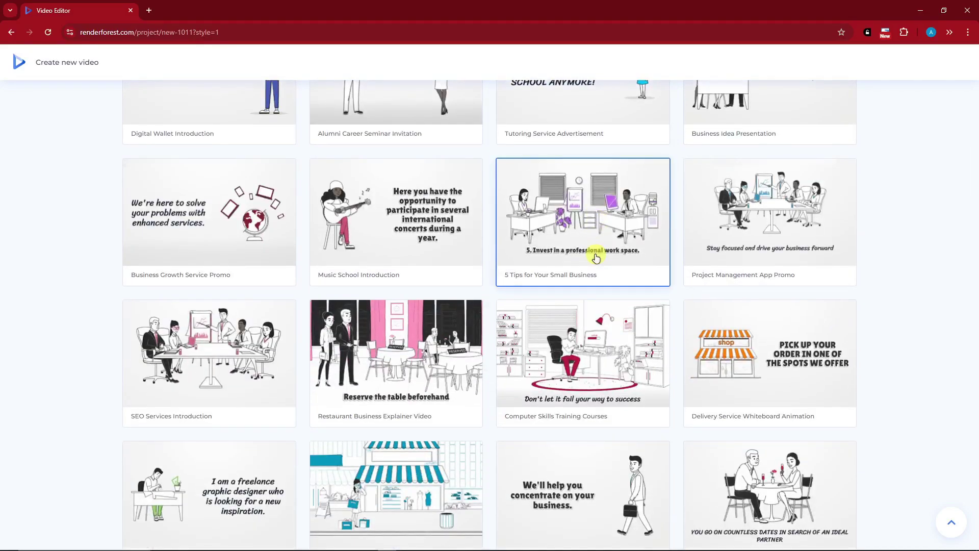
scroll(596, 256, "down", 8)
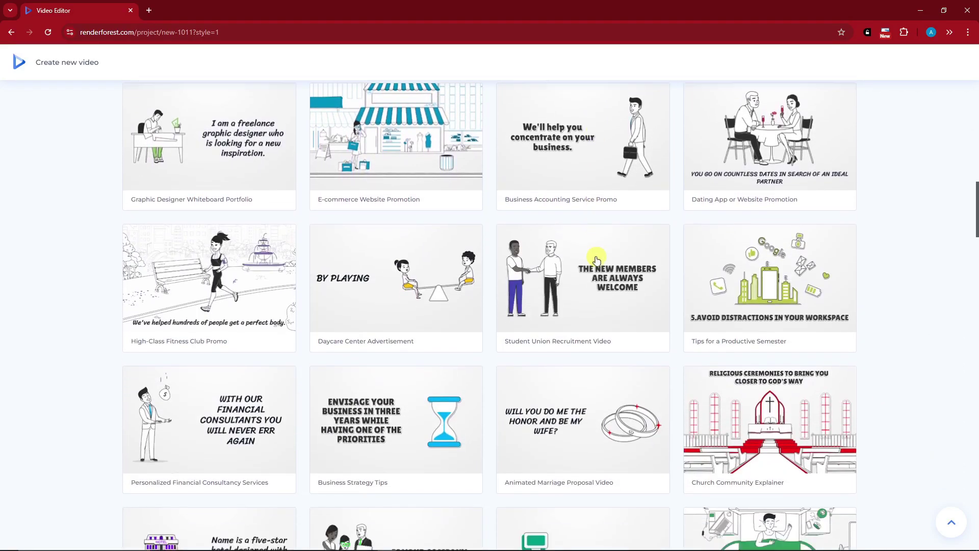
scroll(603, 284, "down", 5)
left_click_drag(975, 250, 974, 76)
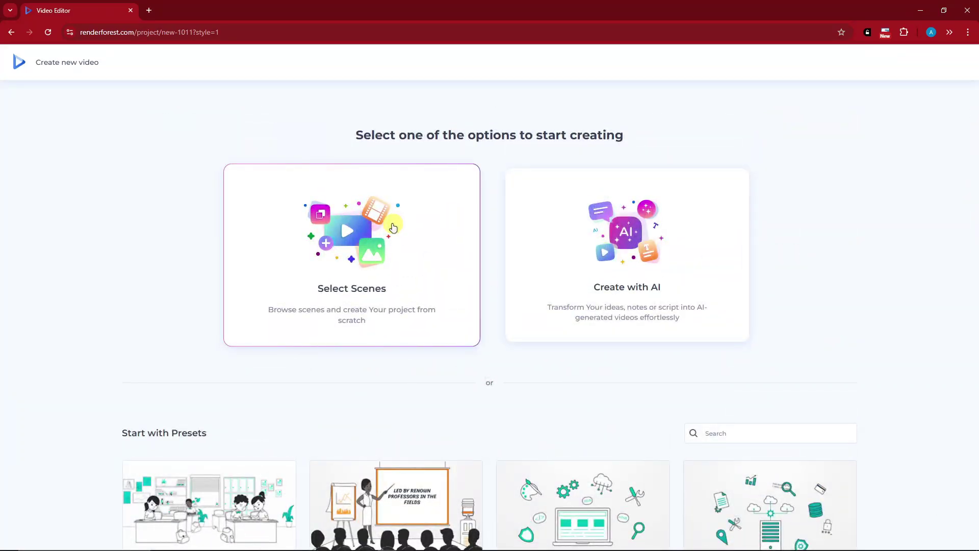
left_click(393, 228)
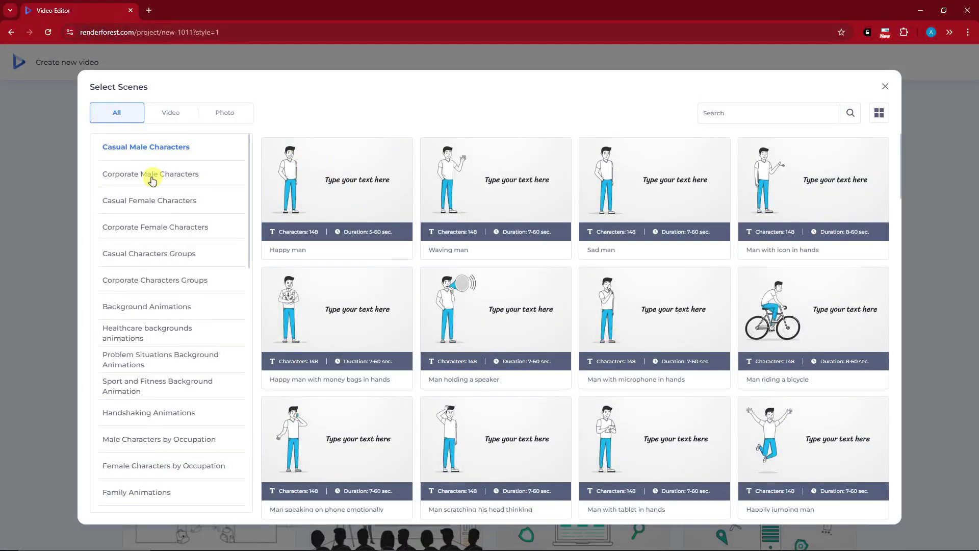
left_click(152, 178)
left_click(161, 201)
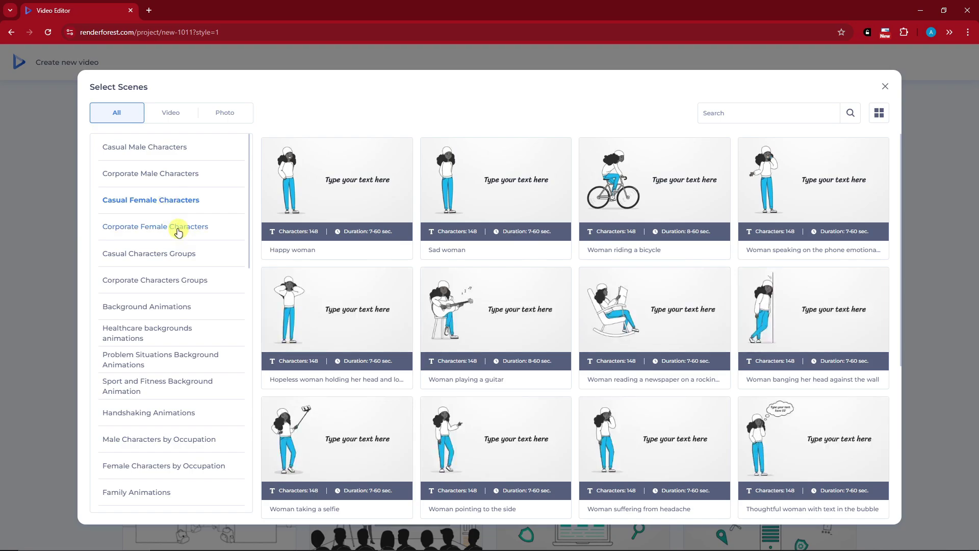
left_click(178, 231)
left_click(170, 113)
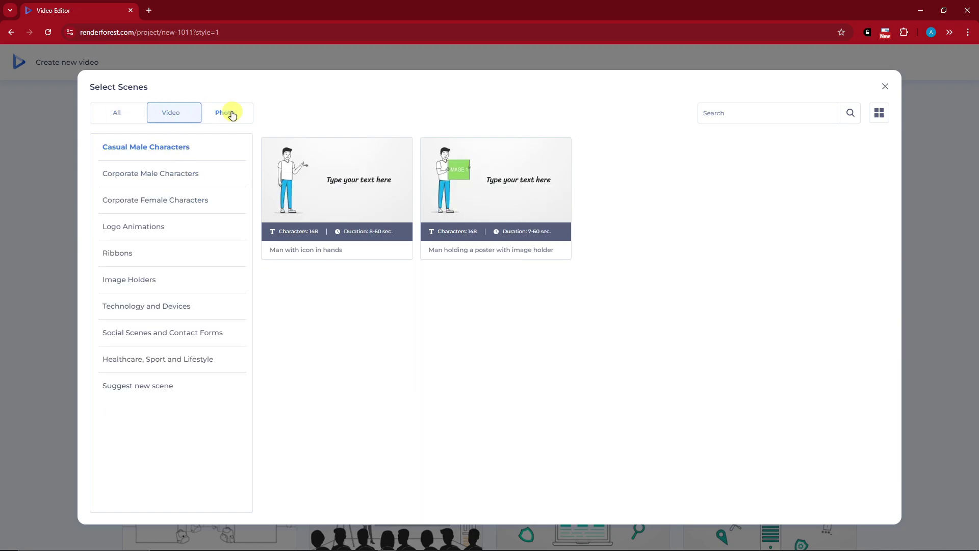
left_click(225, 113)
left_click(110, 112)
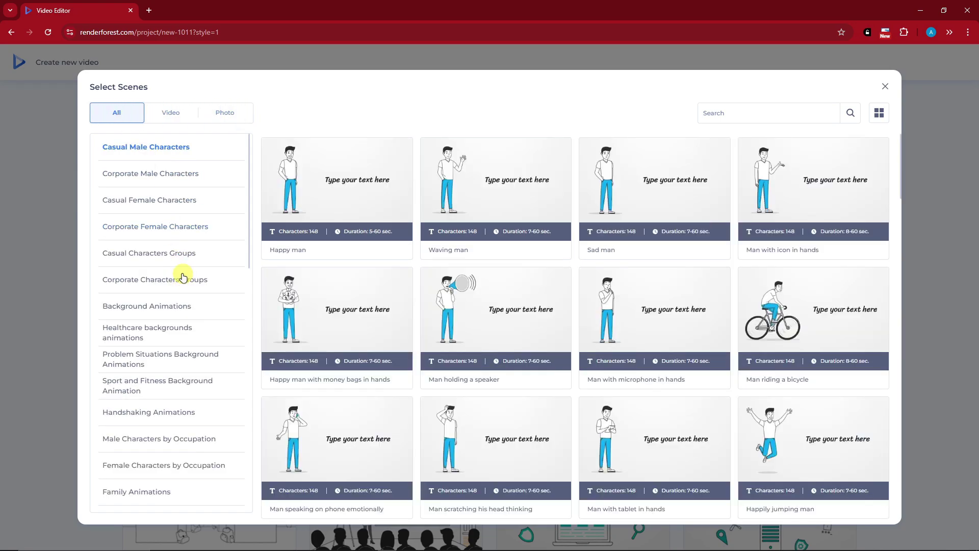
left_click(886, 86)
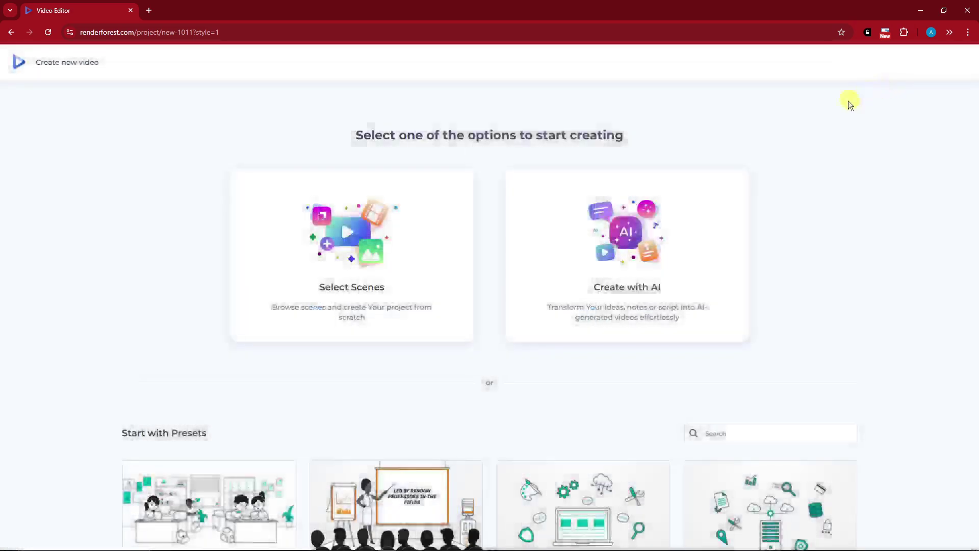
Start Create with AI, try Script to Video with Enhance script, then return to Idea to Video
left_click(638, 254)
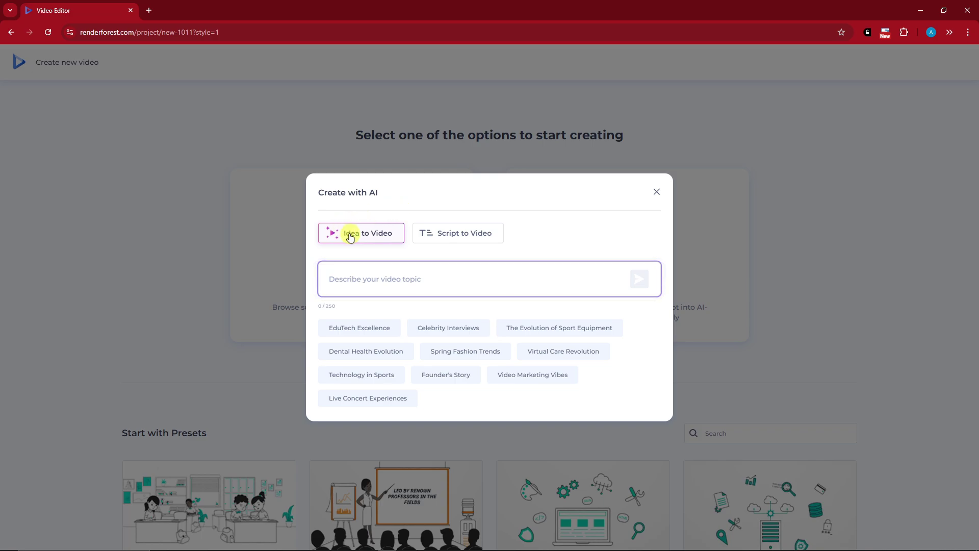
left_click(448, 233)
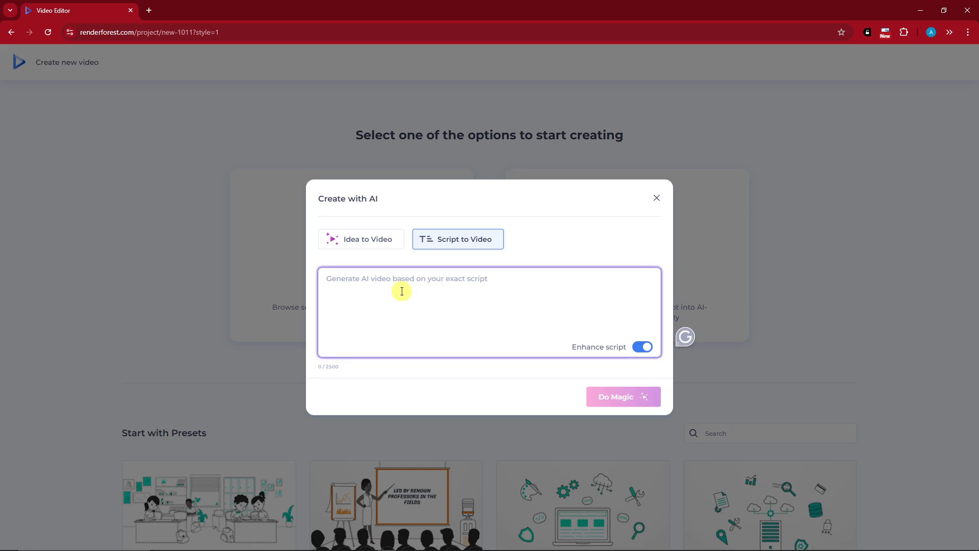
left_click(639, 349)
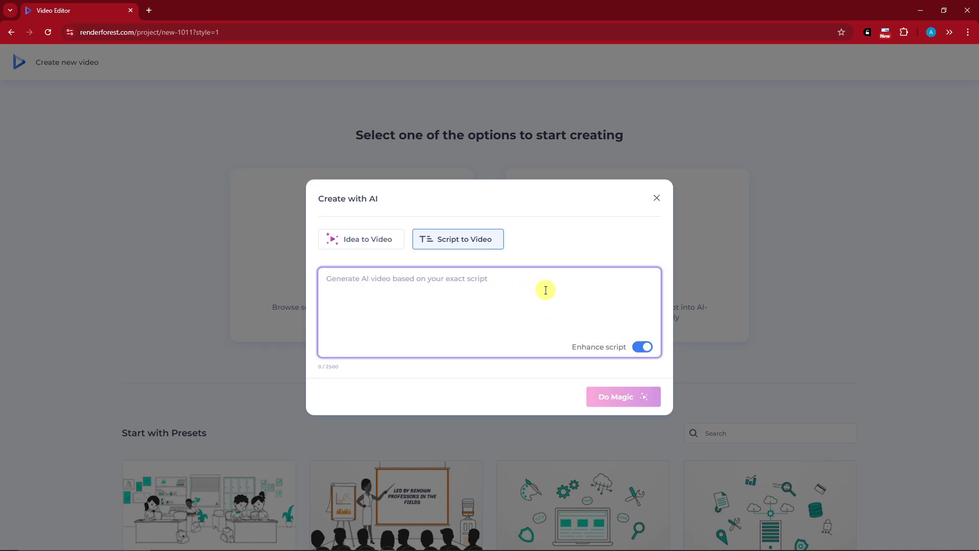
left_click(383, 242)
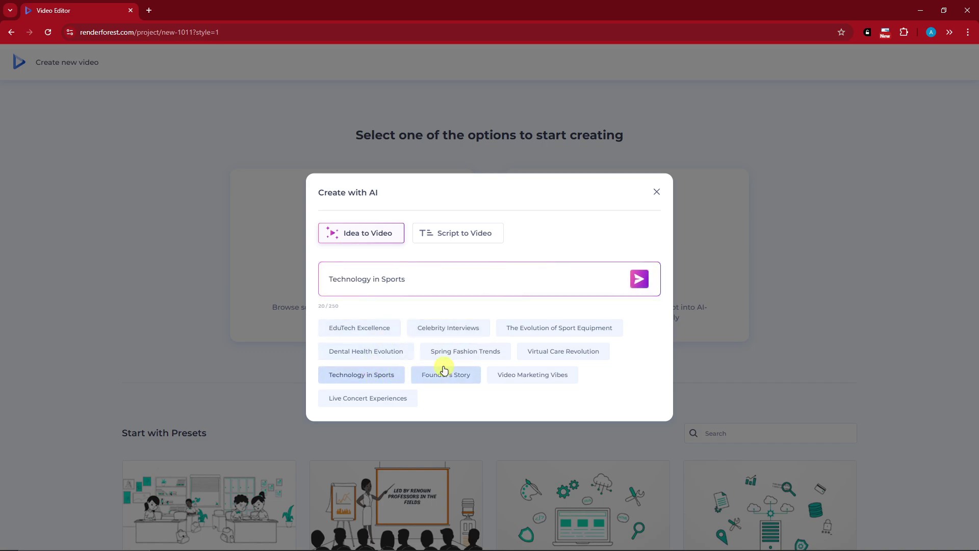
Generate the Technology in Sports outline, review its points, and build the video from it
left_click(639, 278)
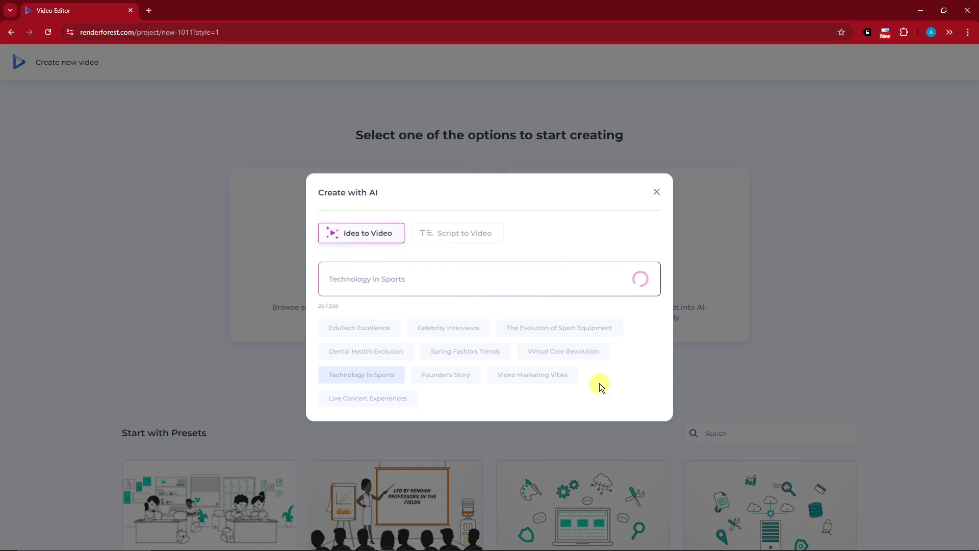
scroll(475, 326, "down", 3)
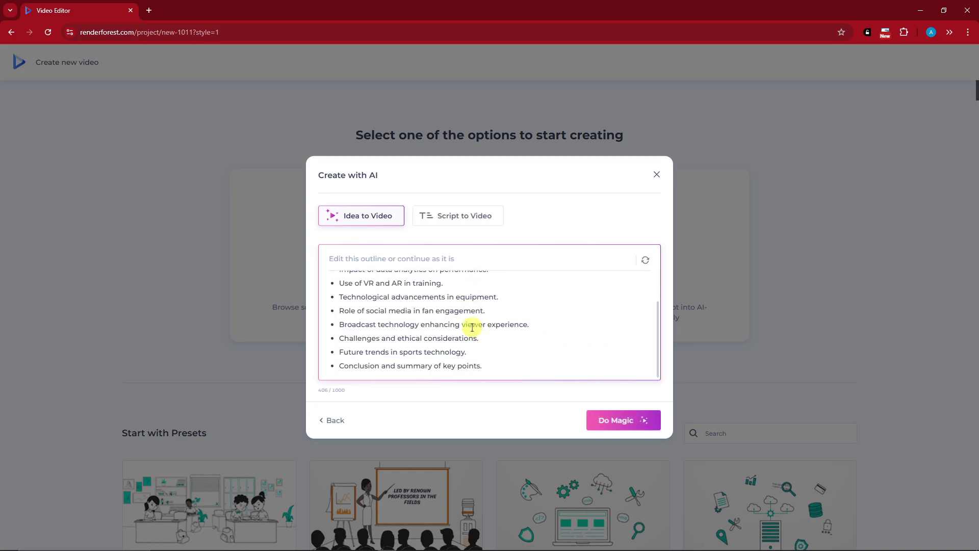
scroll(475, 328, "up", 3)
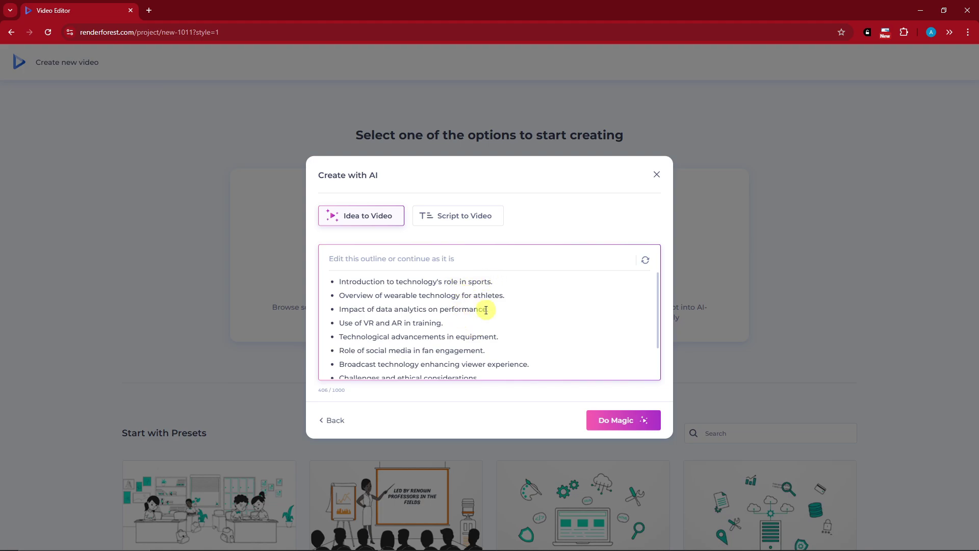
left_click_drag(497, 281, 339, 281)
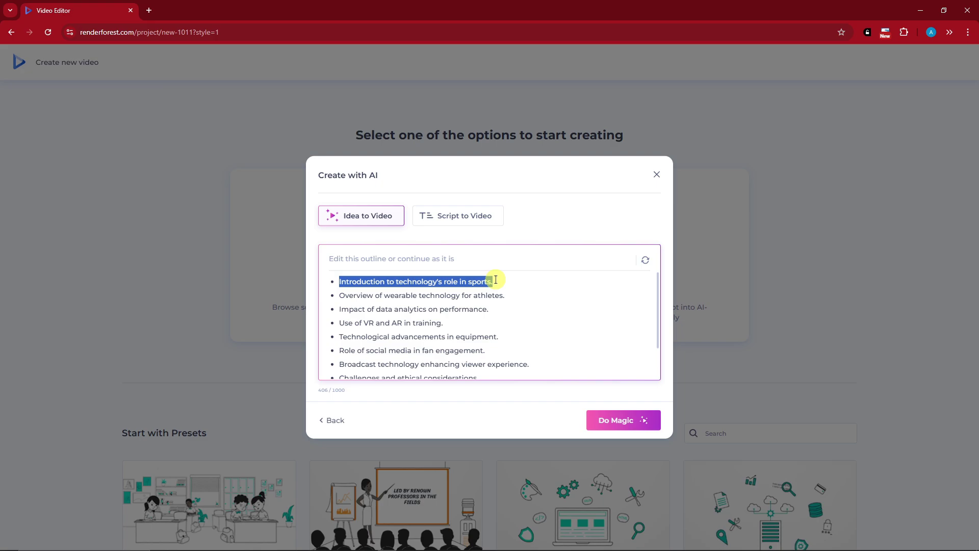
left_click(518, 286)
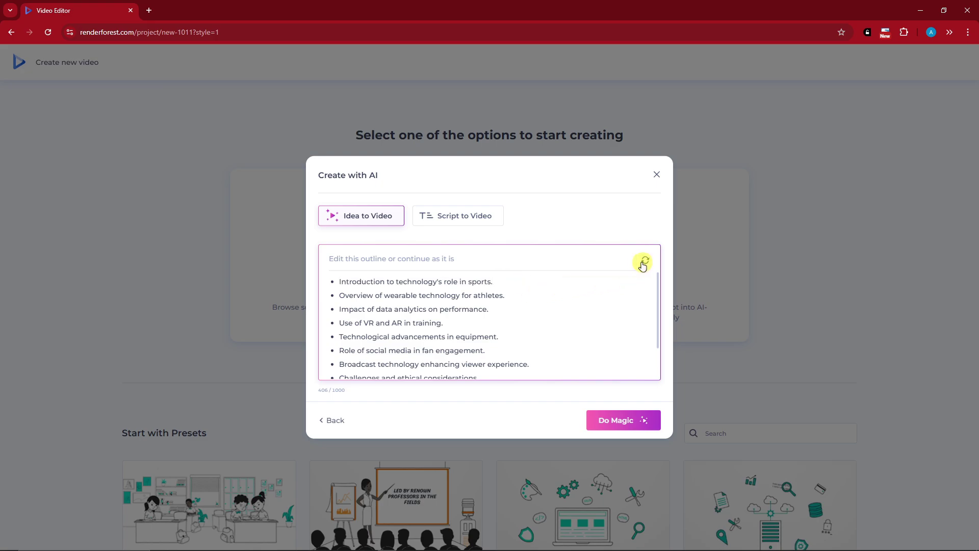
scroll(452, 295, "down", 2)
left_click_drag(498, 346, 341, 296)
scroll(607, 318, "up", 2)
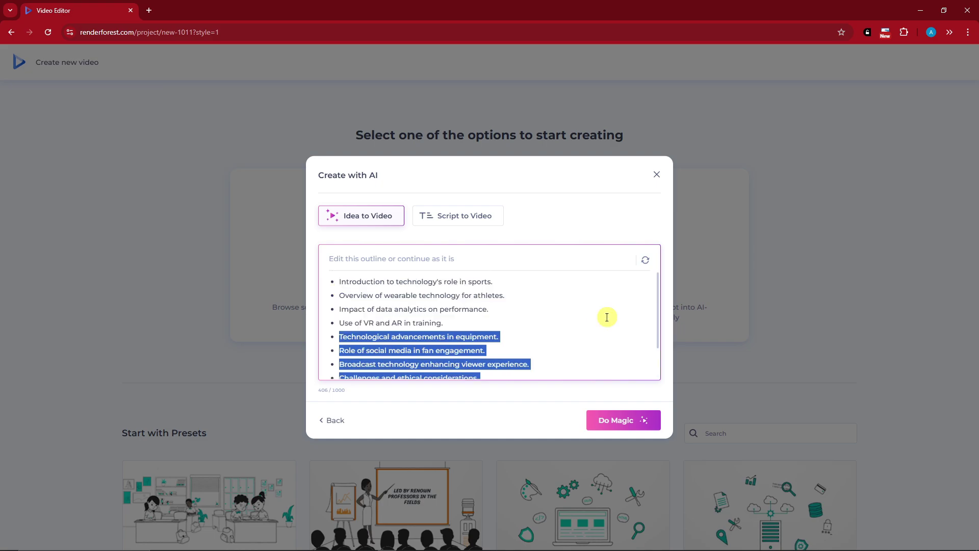
left_click(636, 414)
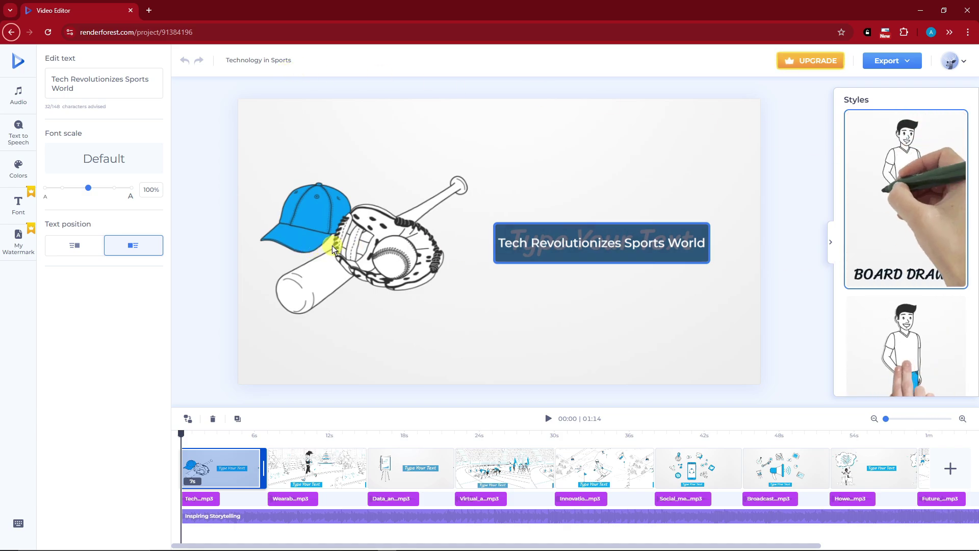
Check the Font and My Watermark options and dismiss both upgrade offers
left_click(22, 204)
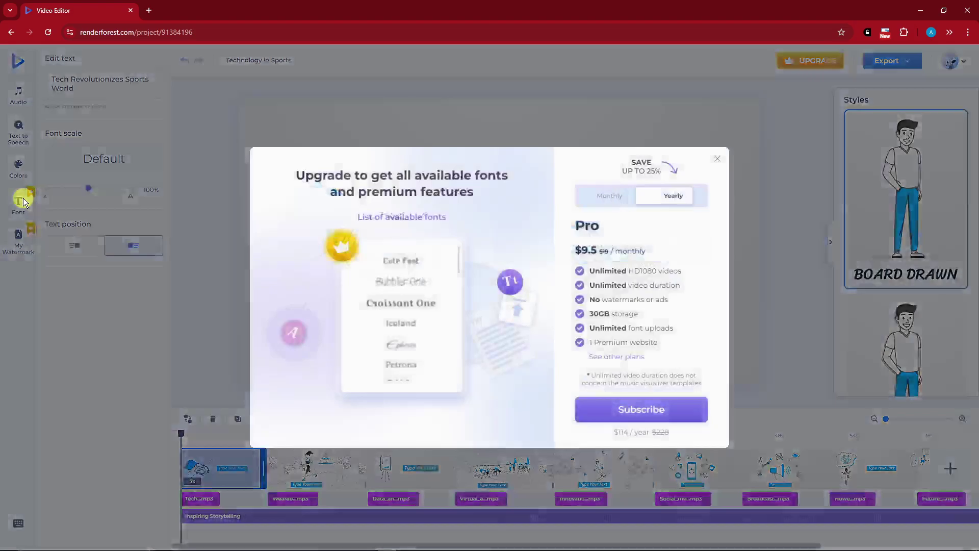
left_click(4, 328)
left_click(24, 243)
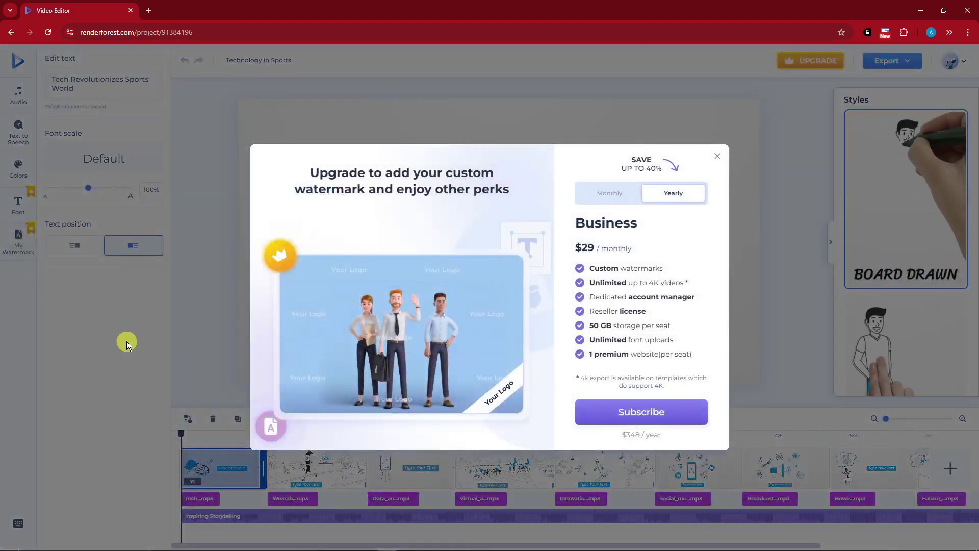
left_click(125, 339)
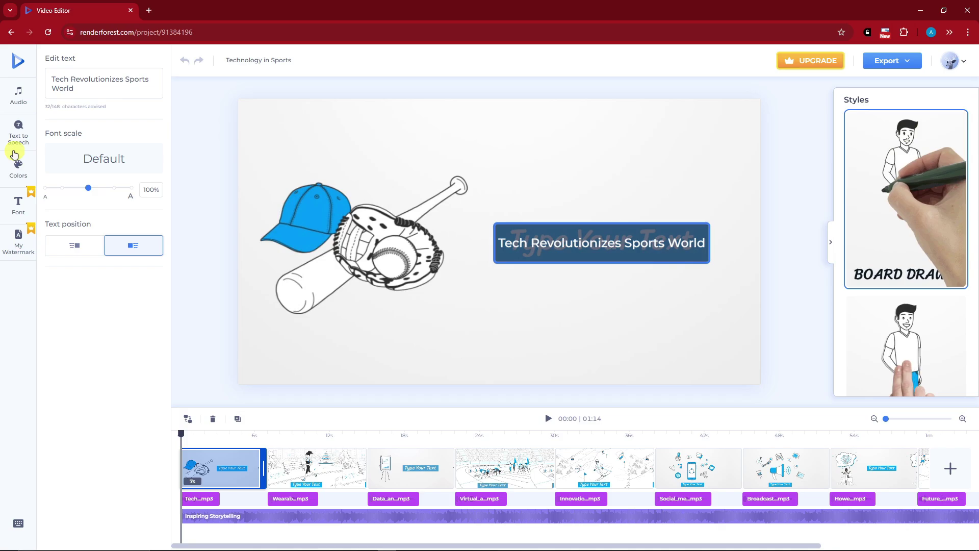
Look through the Audio, Text to Speech and Colour panels, then the voiceover and music tabs
left_click(15, 98)
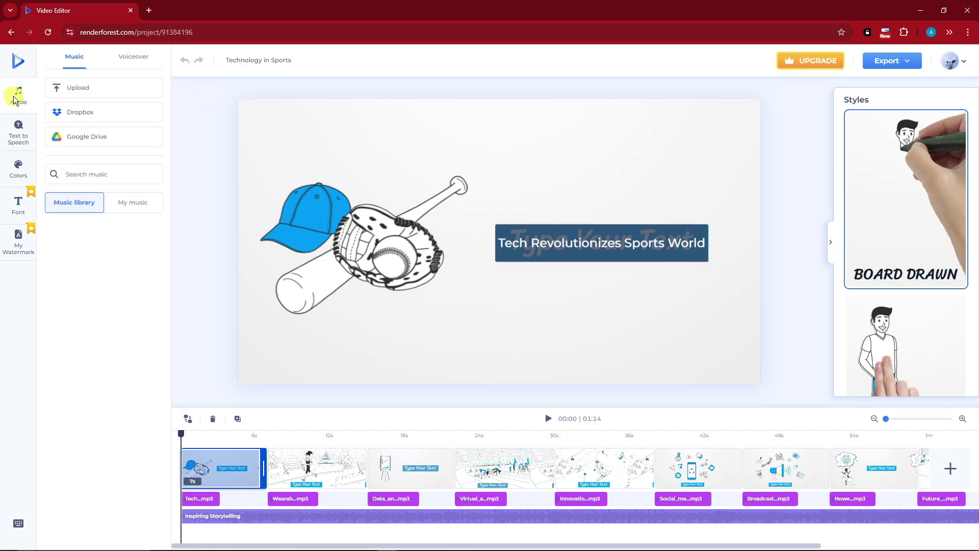
left_click(20, 128)
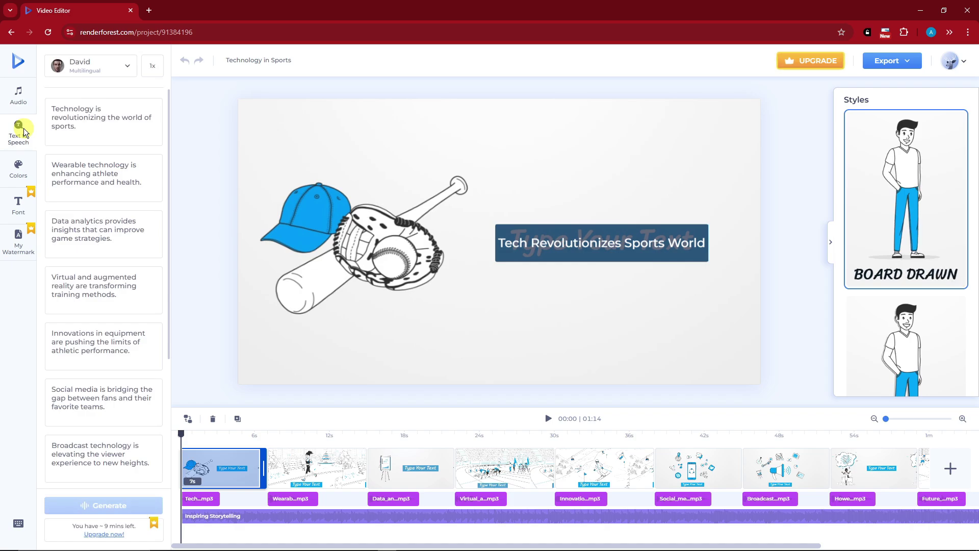
left_click(19, 166)
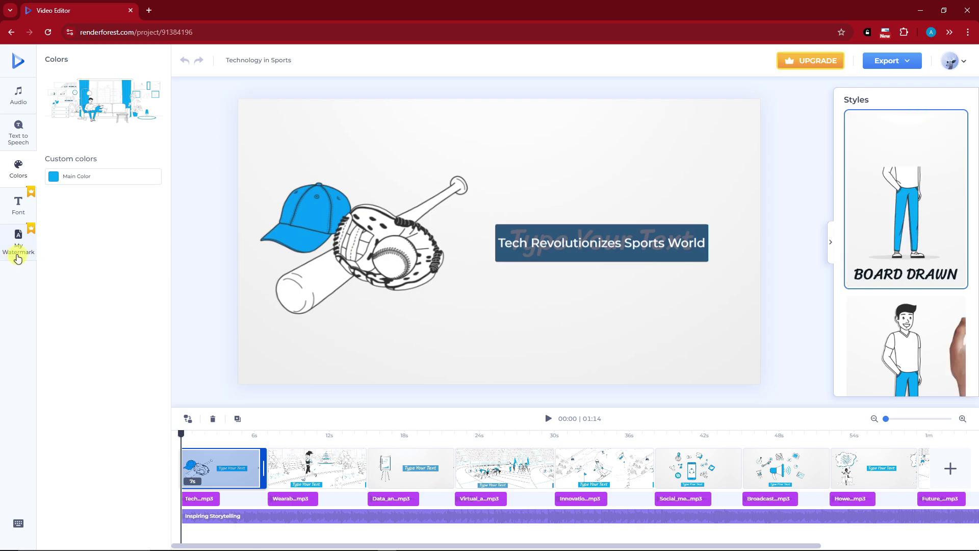
left_click(19, 94)
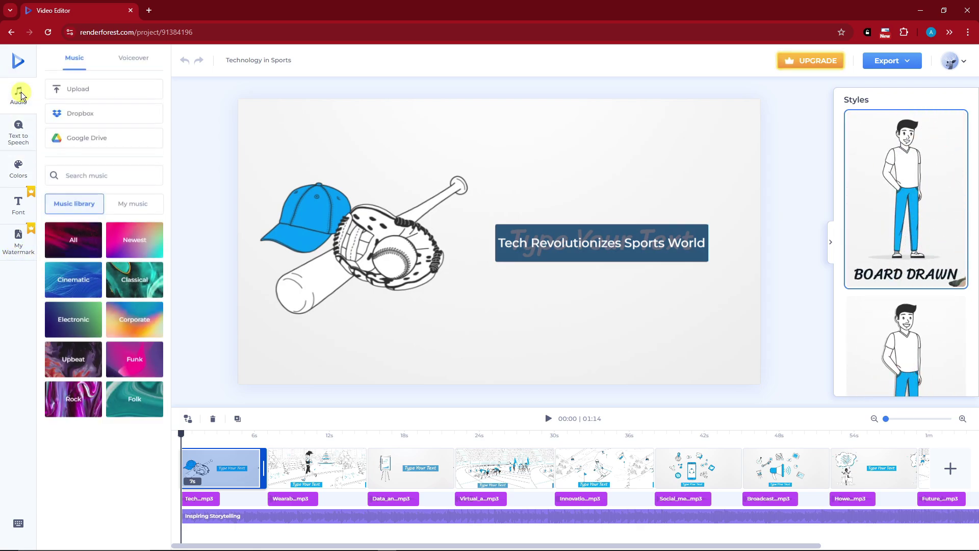
left_click(134, 56)
left_click(75, 58)
left_click(127, 58)
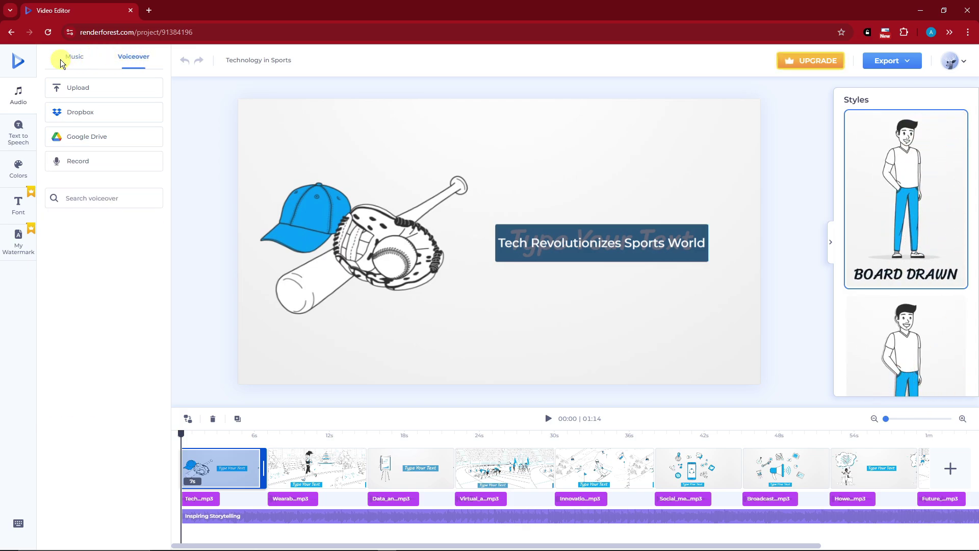
left_click(60, 59)
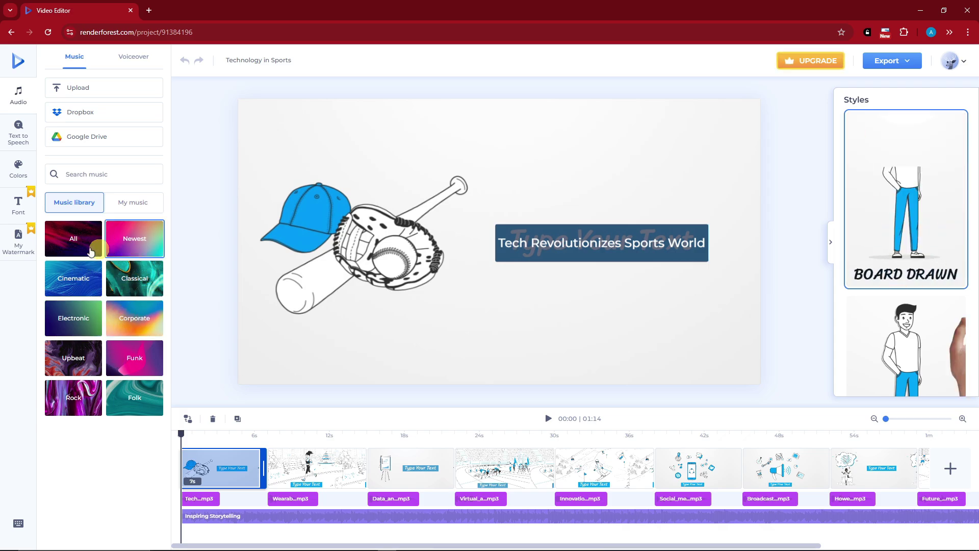
Browse the Newest music tracks, then return to the empty My music list
left_click(130, 205)
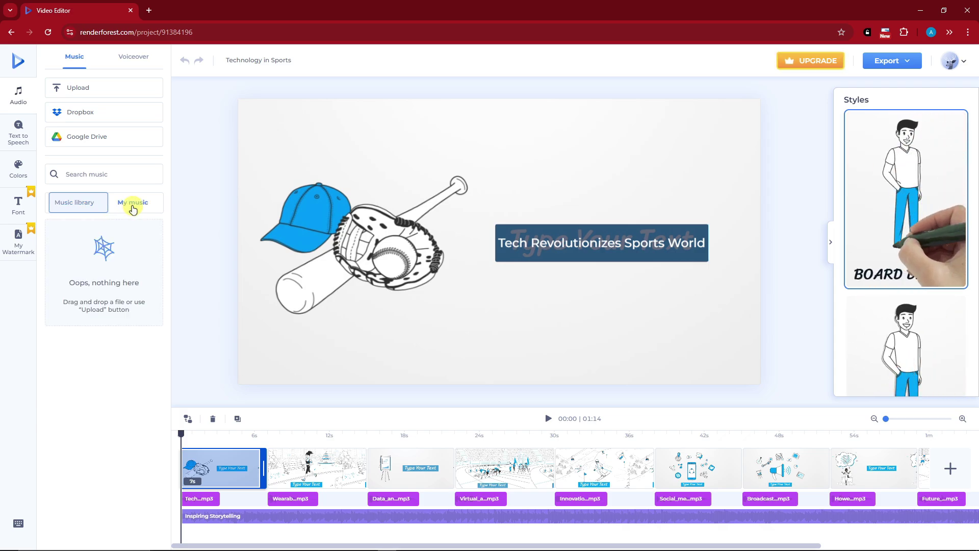
left_click(57, 204)
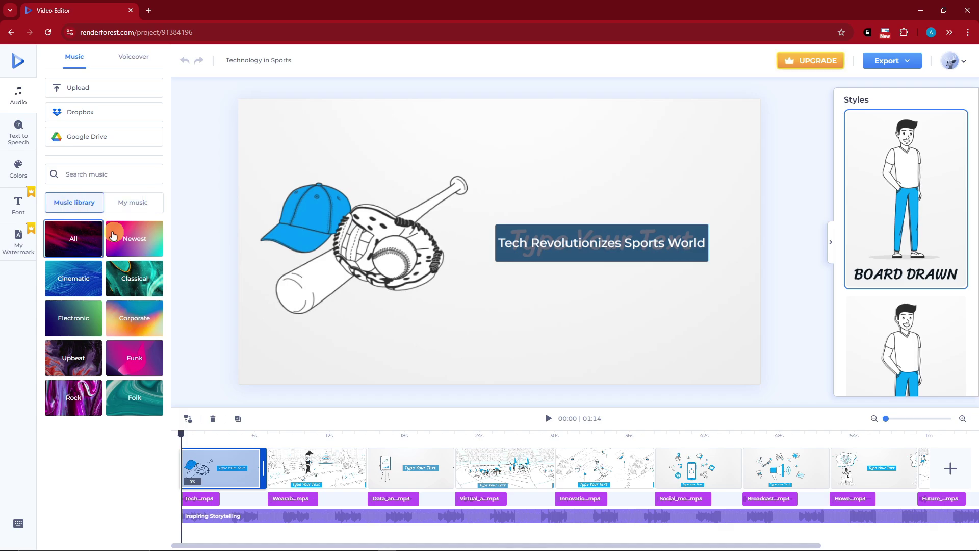
left_click(130, 236)
scroll(99, 281, "down", 2)
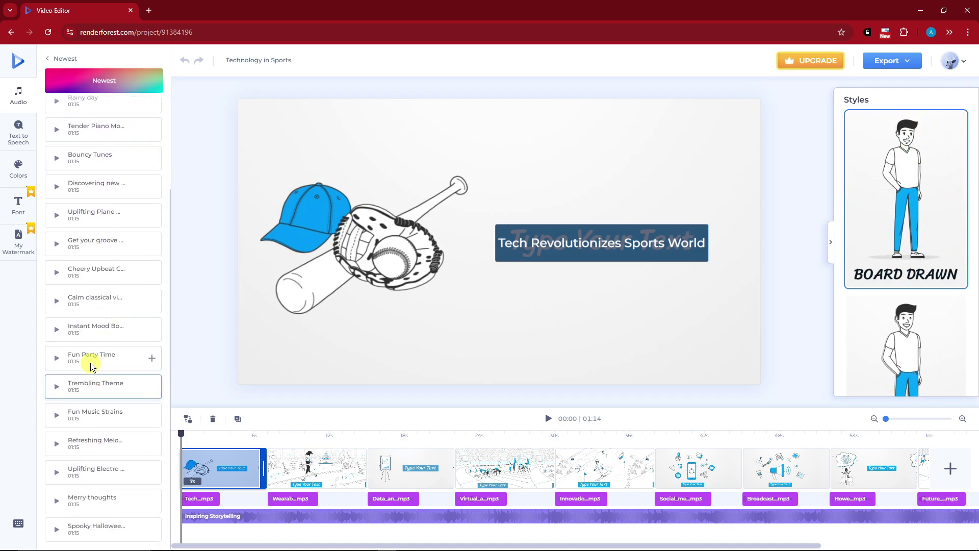
scroll(76, 301, "up", 2)
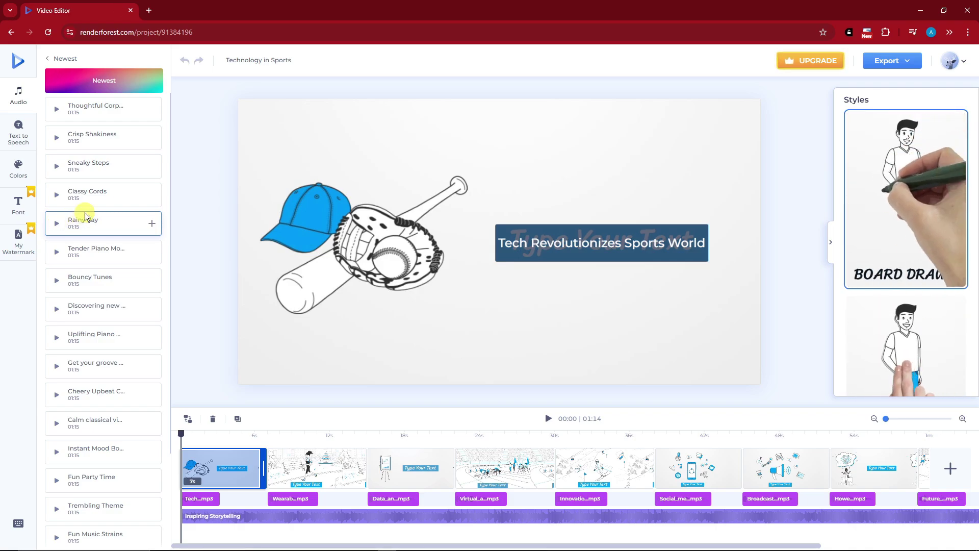
left_click(55, 59)
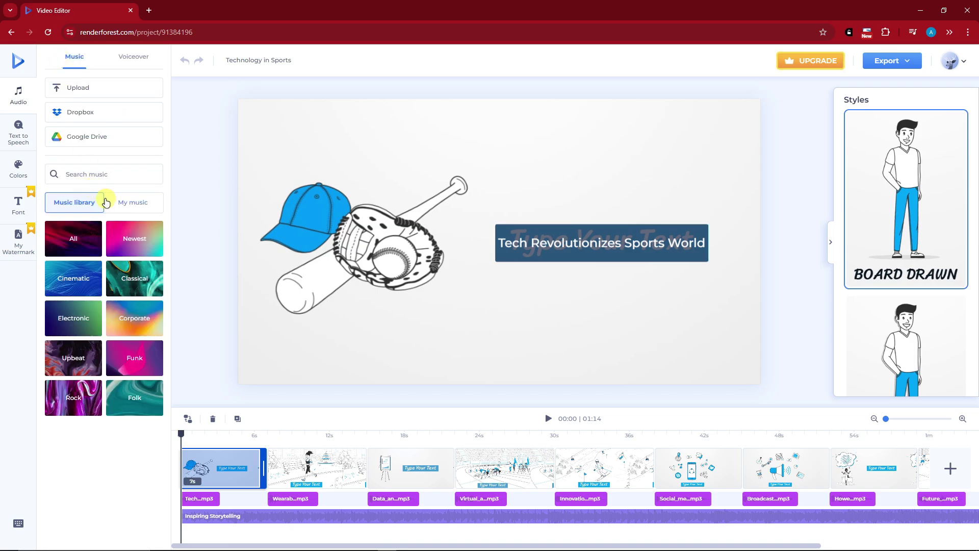
left_click(135, 202)
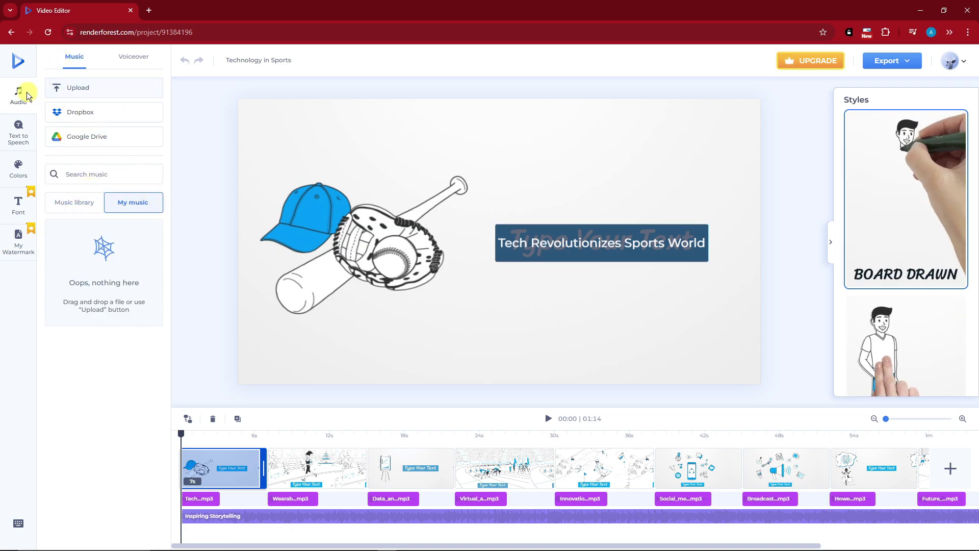
Preview the George and John narrator voices, then pick Michael in place of David
left_click(21, 131)
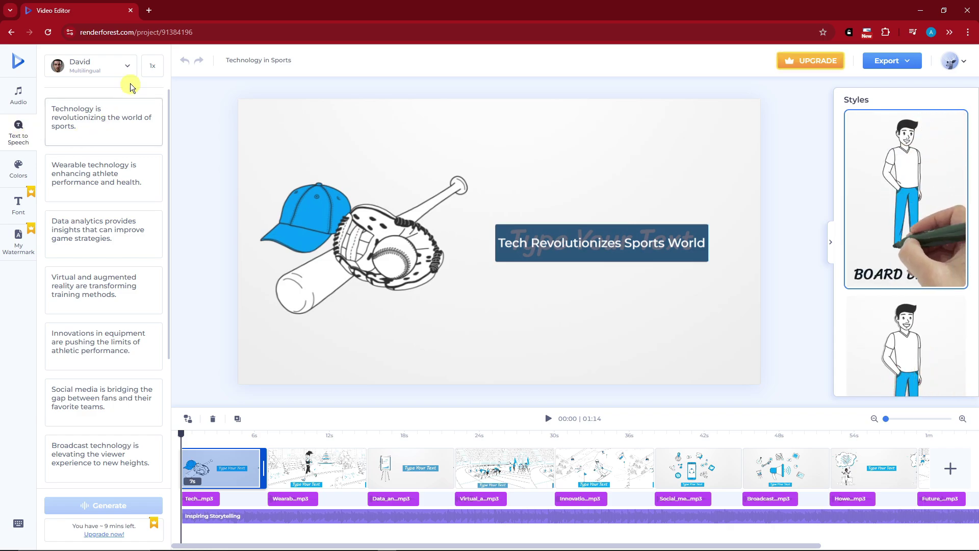
left_click(126, 66)
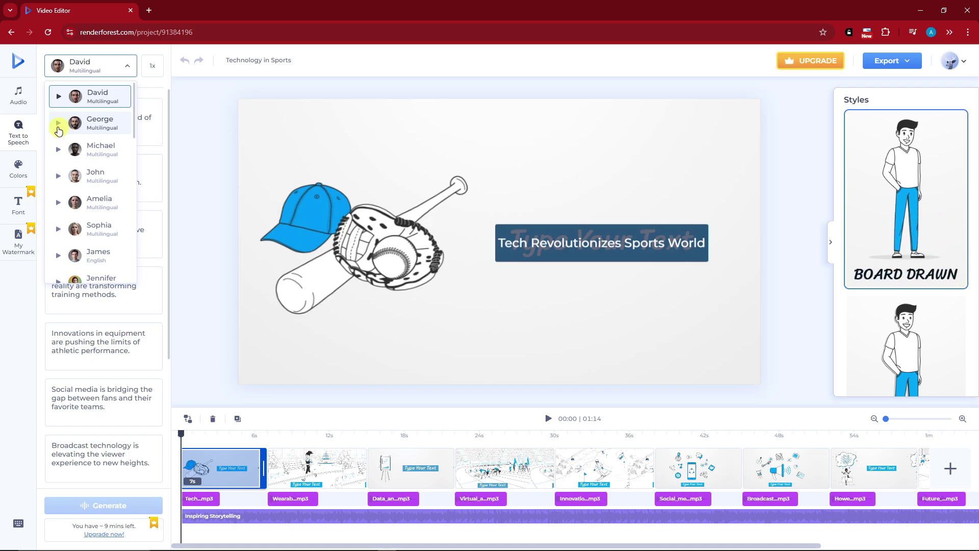
scroll(74, 236, "down", 5)
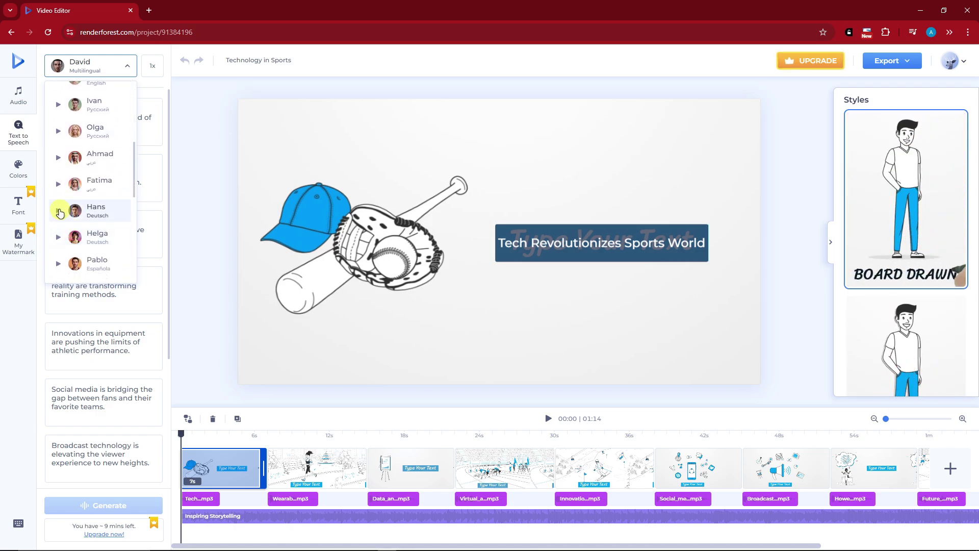
scroll(63, 215, "up", 1)
scroll(63, 214, "up", 5)
left_click(58, 123)
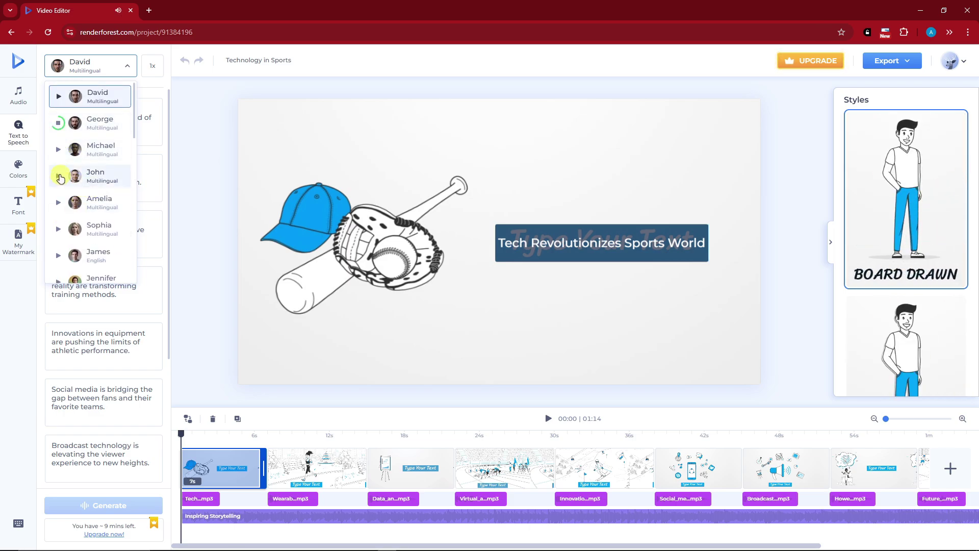
left_click(61, 176)
left_click(99, 149)
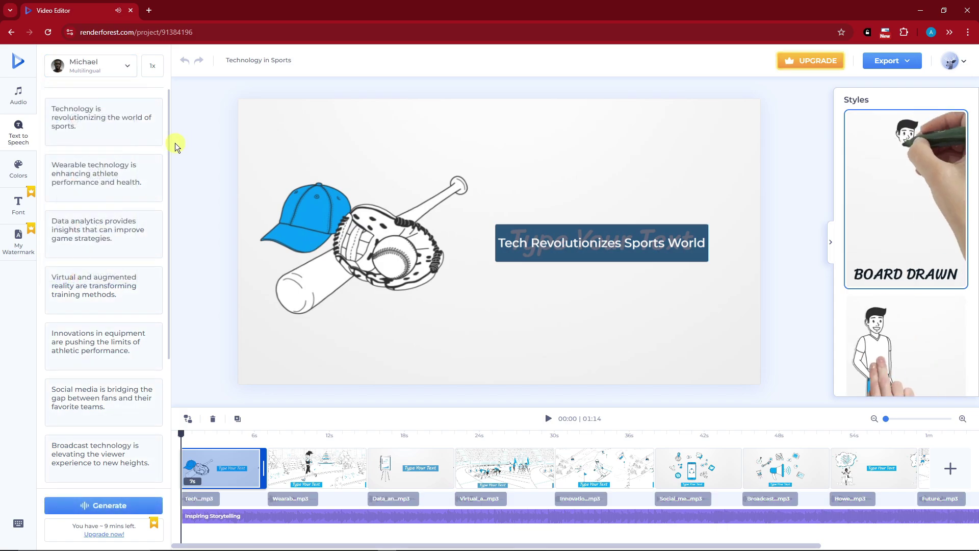
Replace 'sports' at the end of the first narration line with 'video editing'
left_click(90, 123)
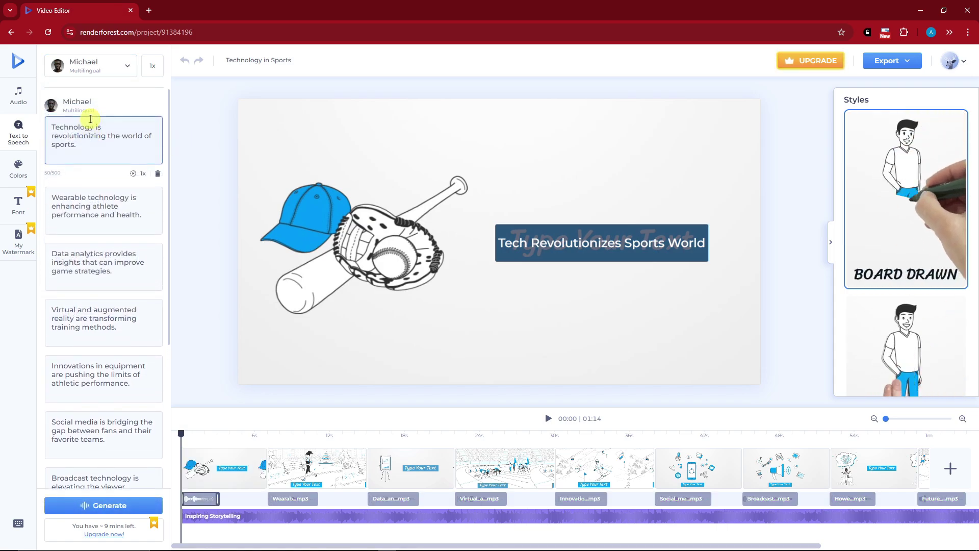
triple_click(90, 145)
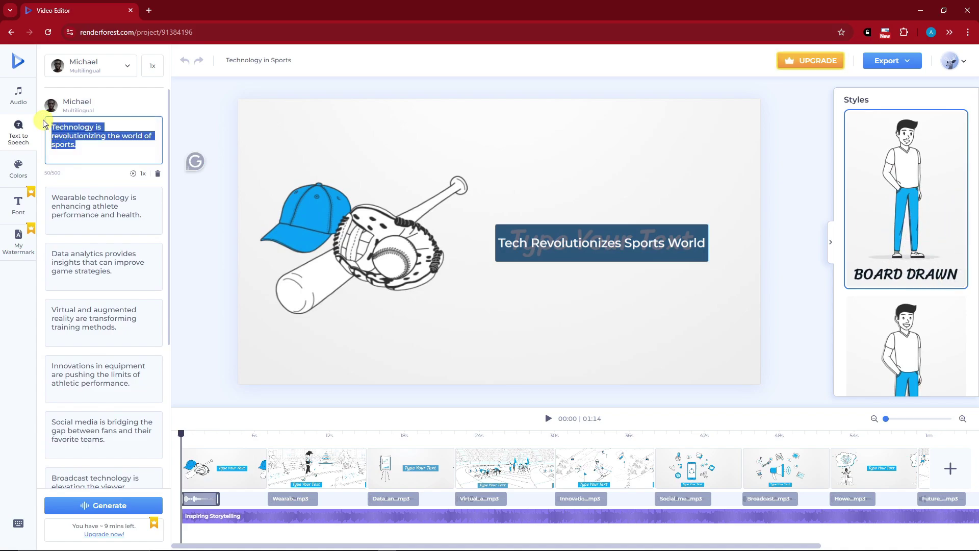
left_click(76, 124)
left_click_drag(124, 145, 48, 134)
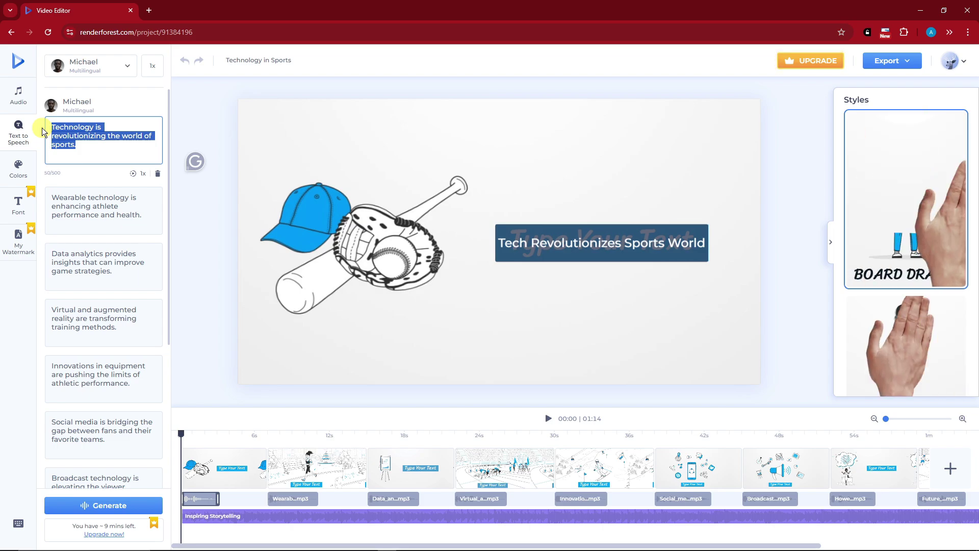
left_click(54, 127)
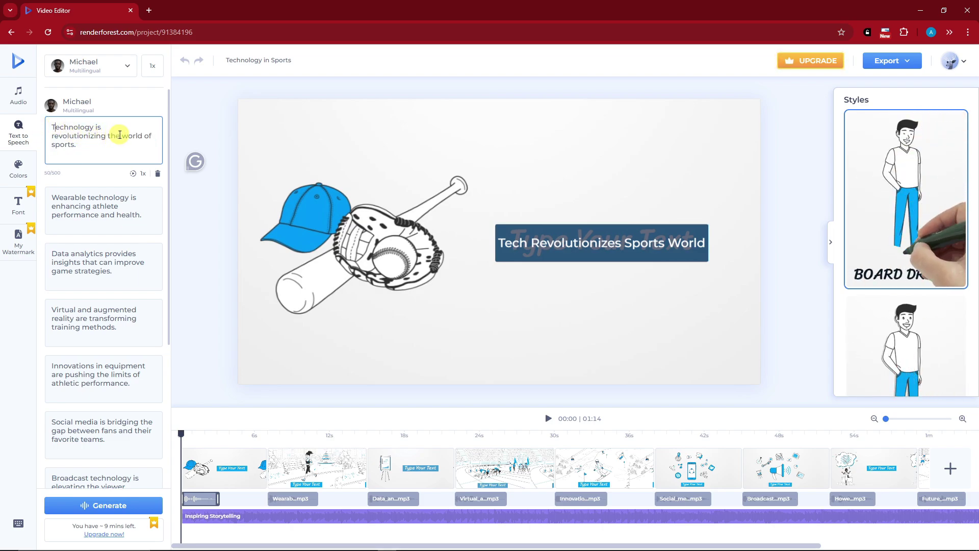
type("video editing")
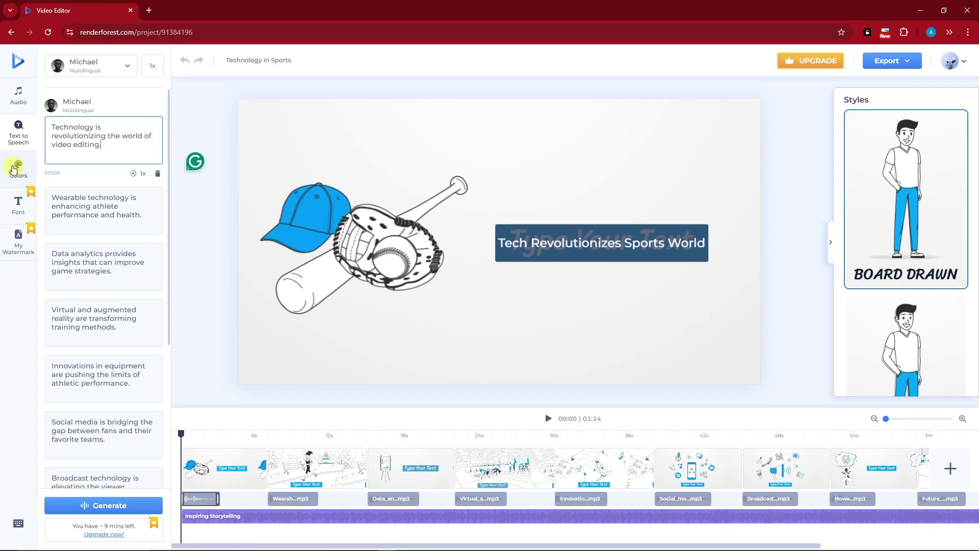
View the keyboard shortcuts list, then select the opening scene's title text for editing
left_click(17, 520)
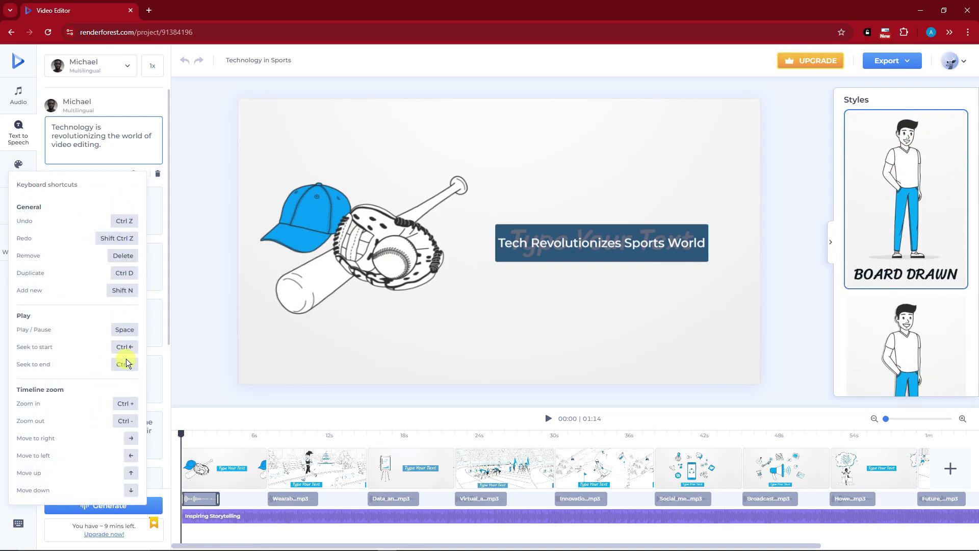
left_click(258, 399)
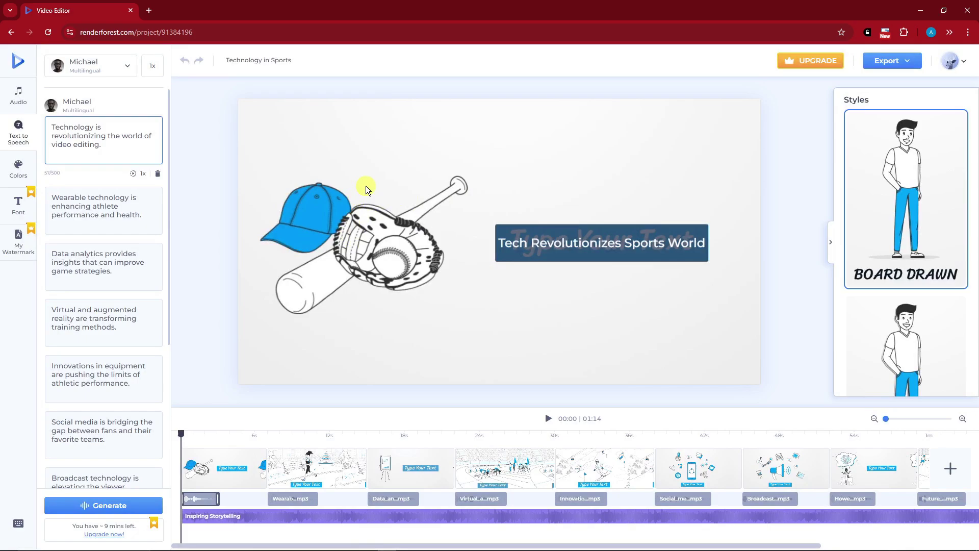
left_click(615, 242)
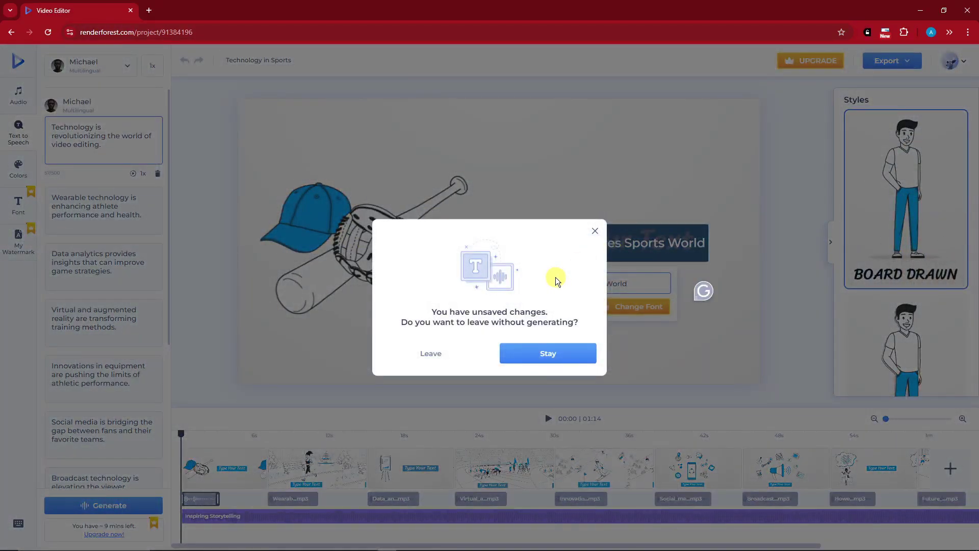
Leave without generating audio, retitle the opening scene TUTORIALBOXX, and raise font scale to 120%
left_click(410, 359)
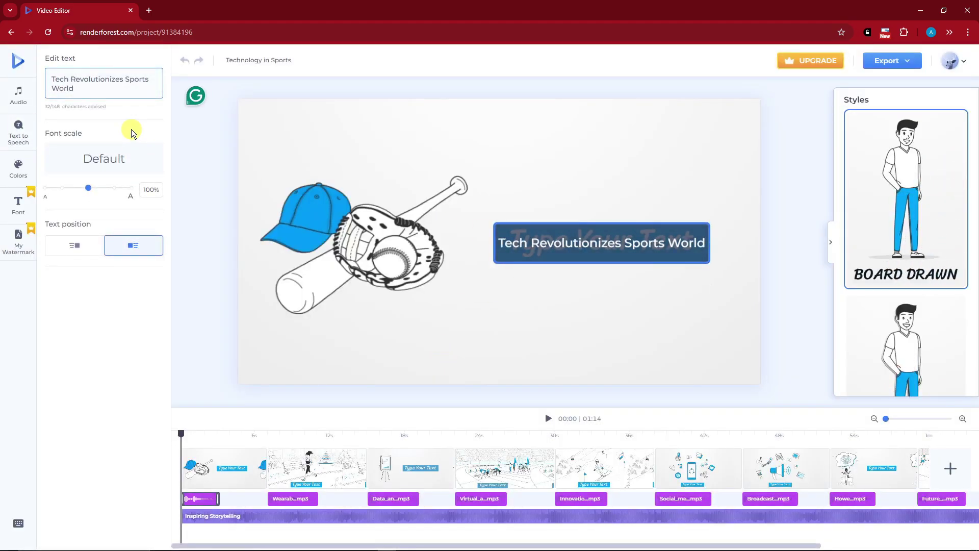
left_click_drag(87, 87, 43, 79)
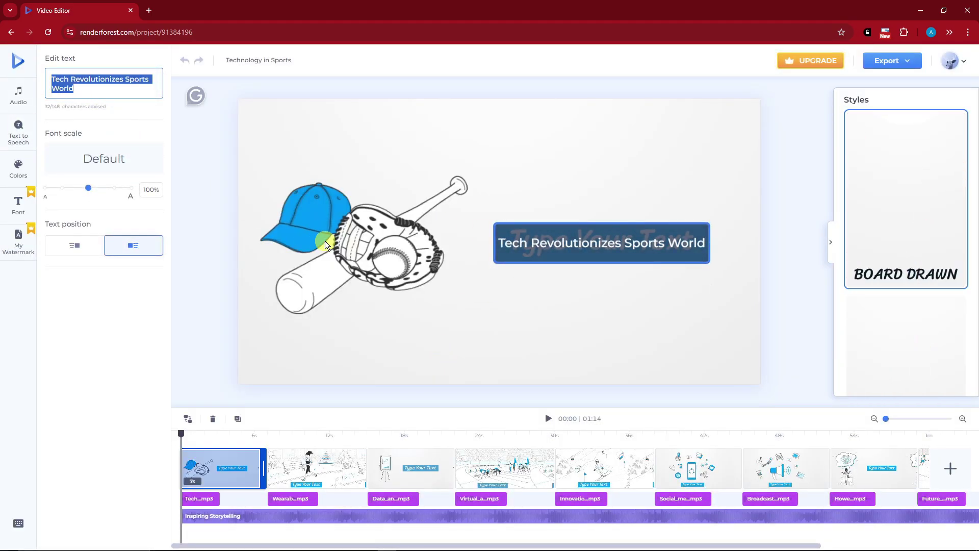
type("TUTORIALBOXX")
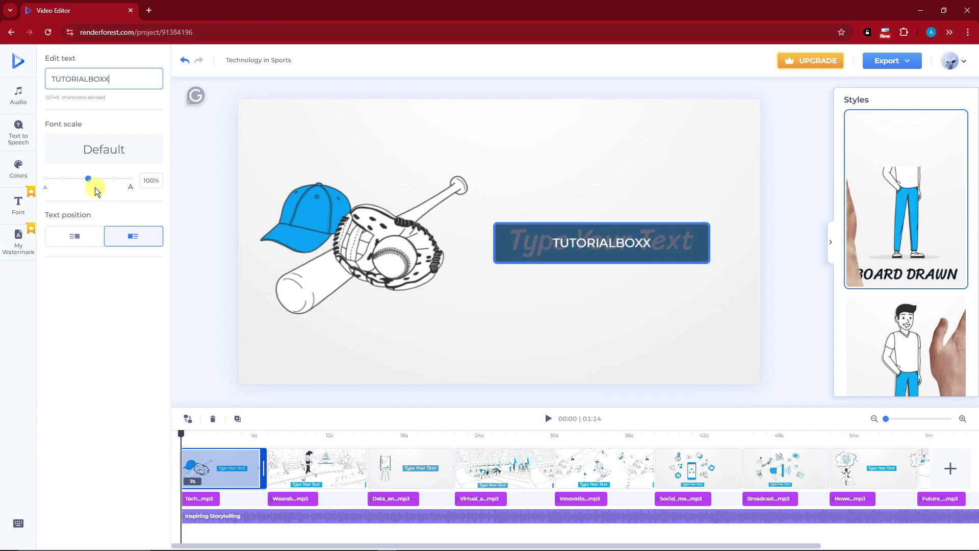
left_click_drag(88, 179, 101, 184)
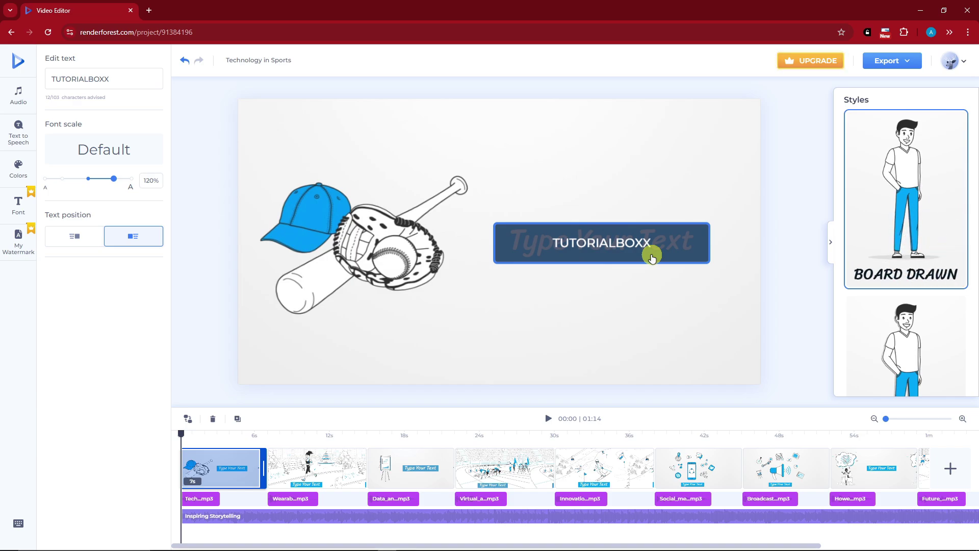
Add the Funk track Valuable Lesson from the music library to the video
left_click(17, 89)
left_click(127, 57)
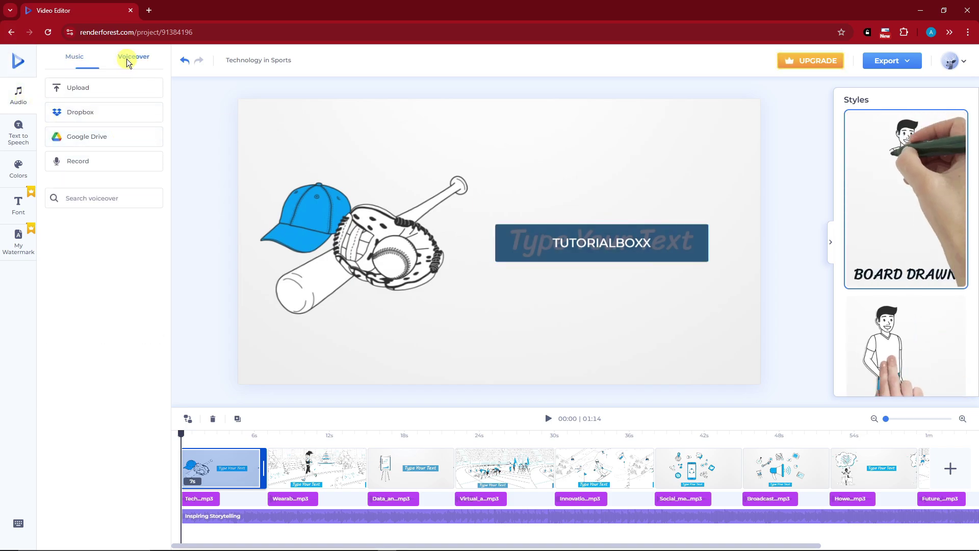
left_click(79, 58)
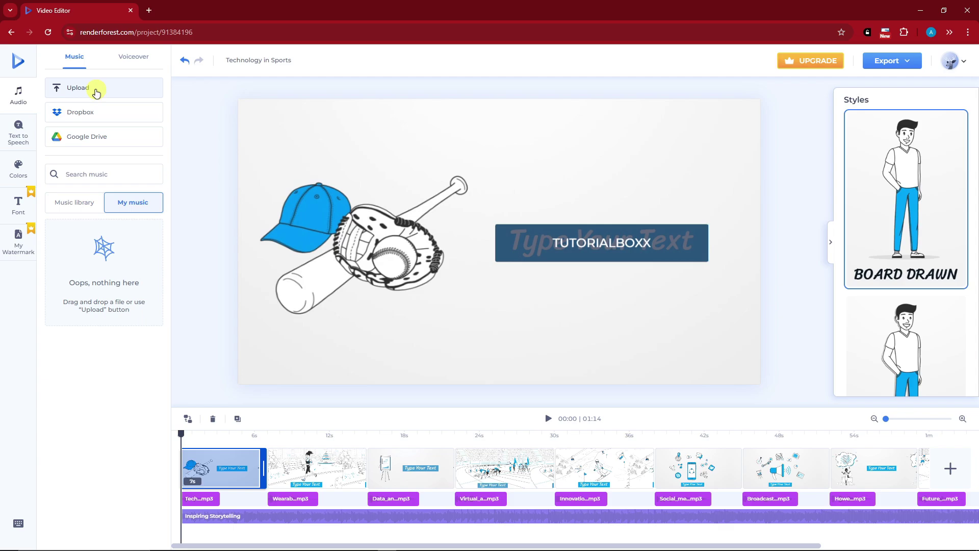
left_click(79, 211)
left_click(130, 252)
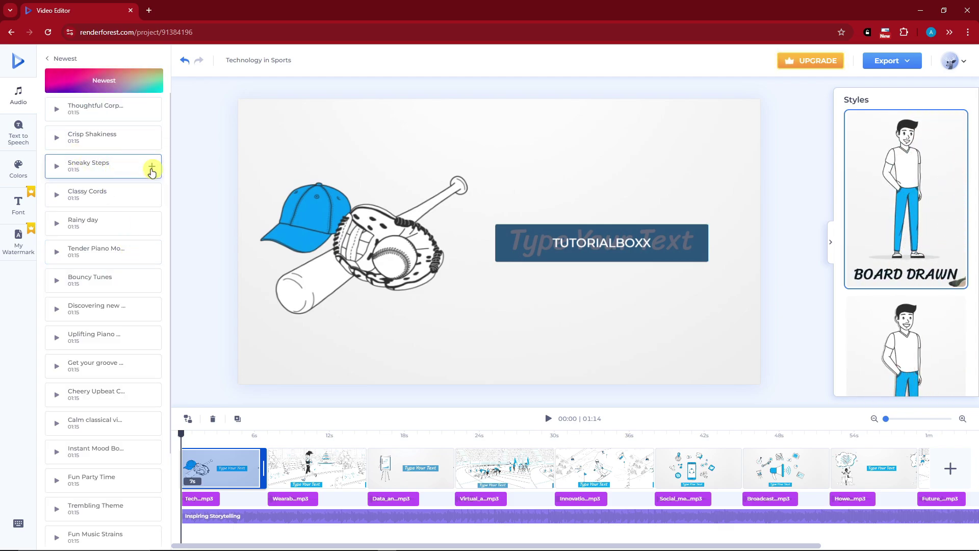
left_click(50, 63)
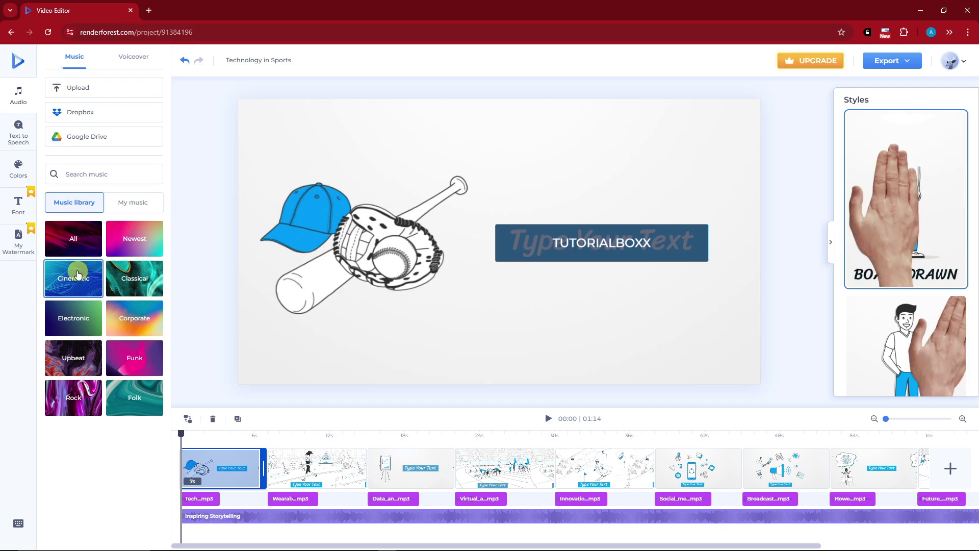
left_click(127, 363)
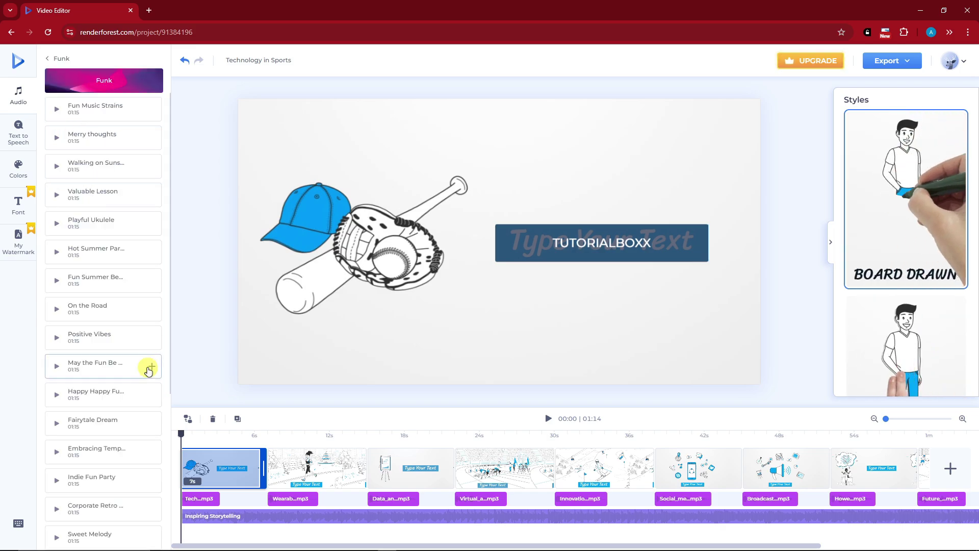
left_click(152, 197)
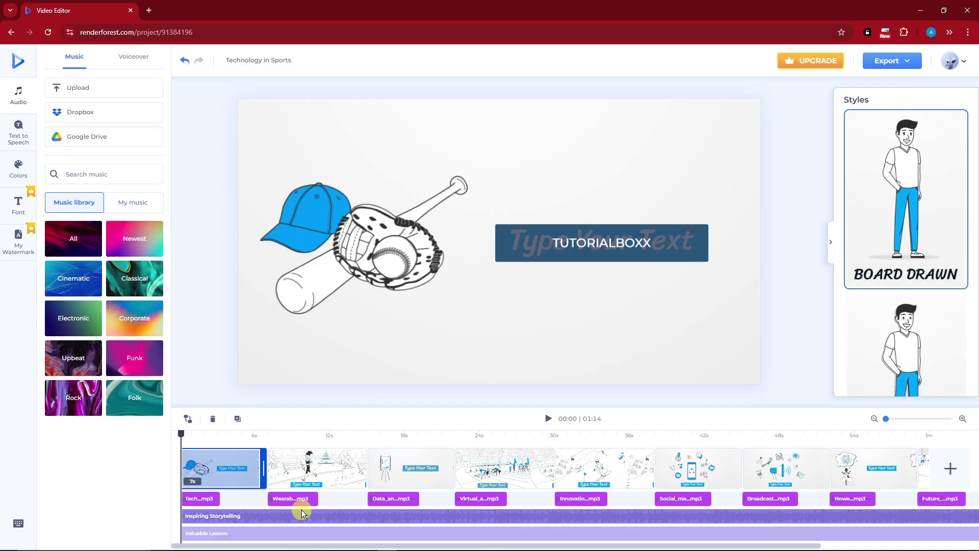
Delete Valuable Lesson from the timeline and open the Inspiring Storytelling track's settings
left_click(299, 532)
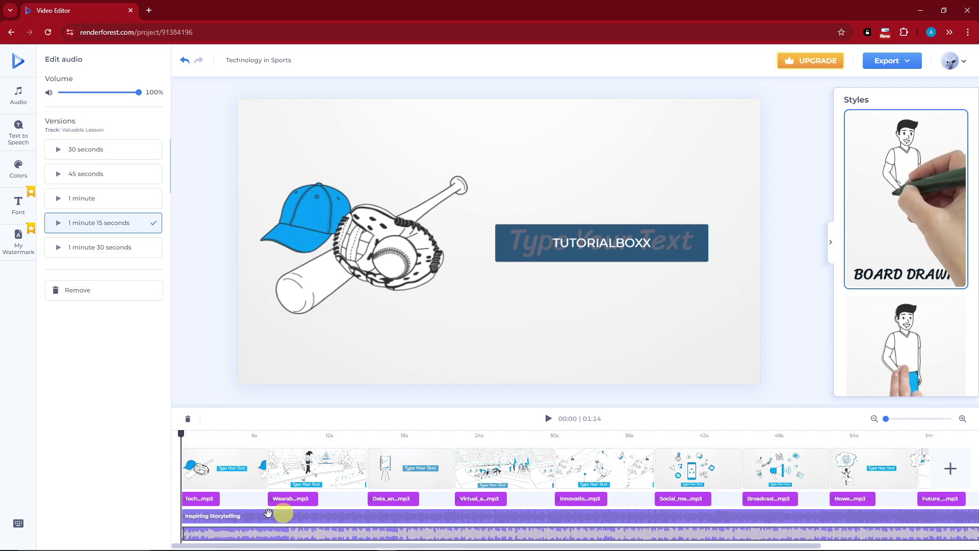
left_click(239, 516)
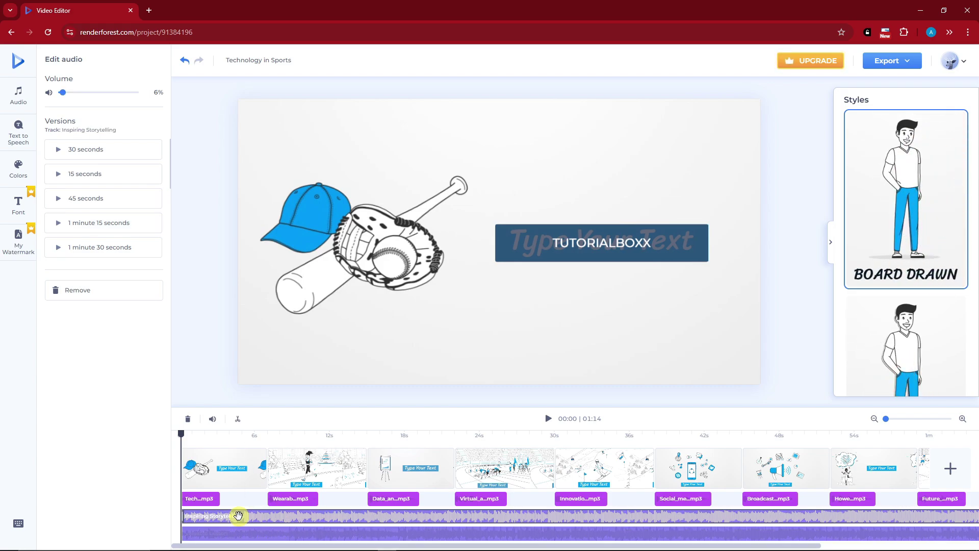
left_click(250, 531)
key("Delete")
left_click(650, 243)
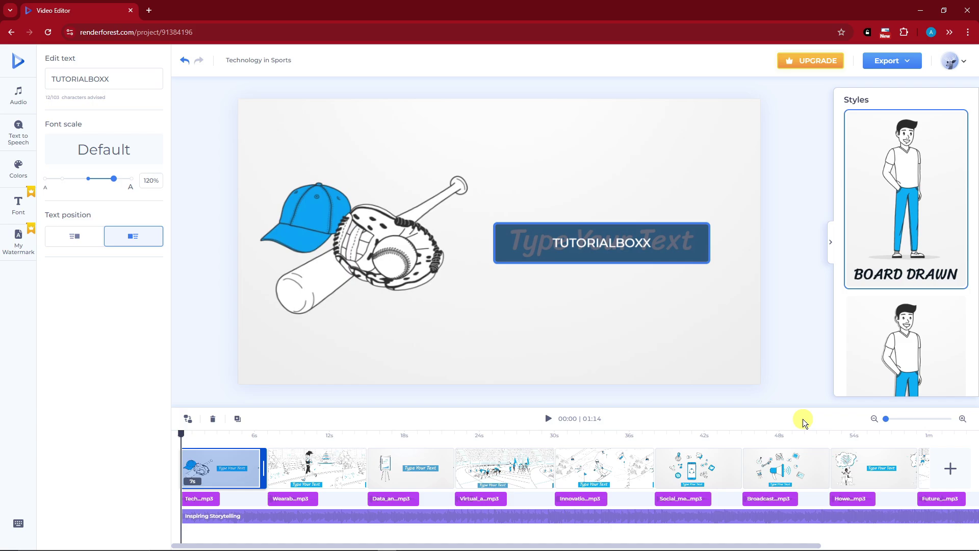
left_click(962, 418)
left_click(875, 419)
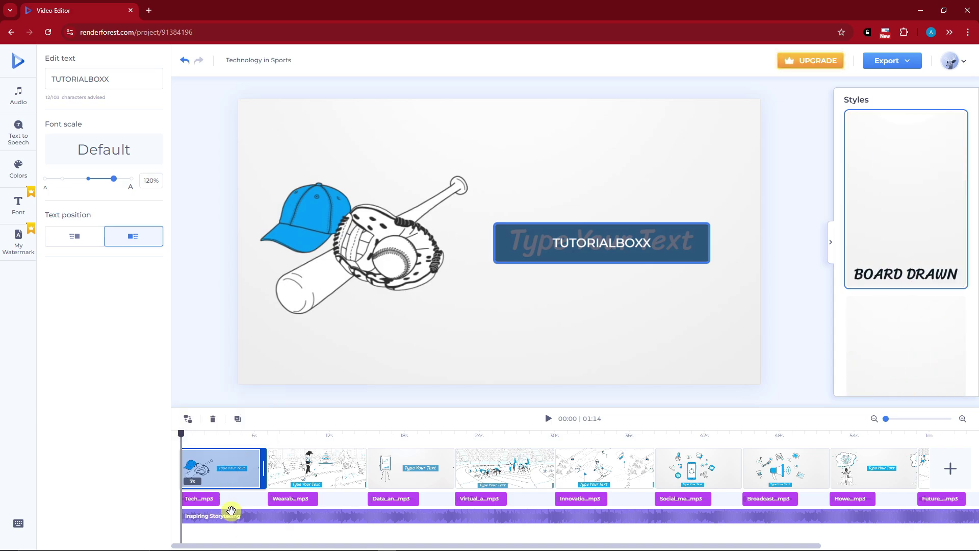
left_click(248, 514)
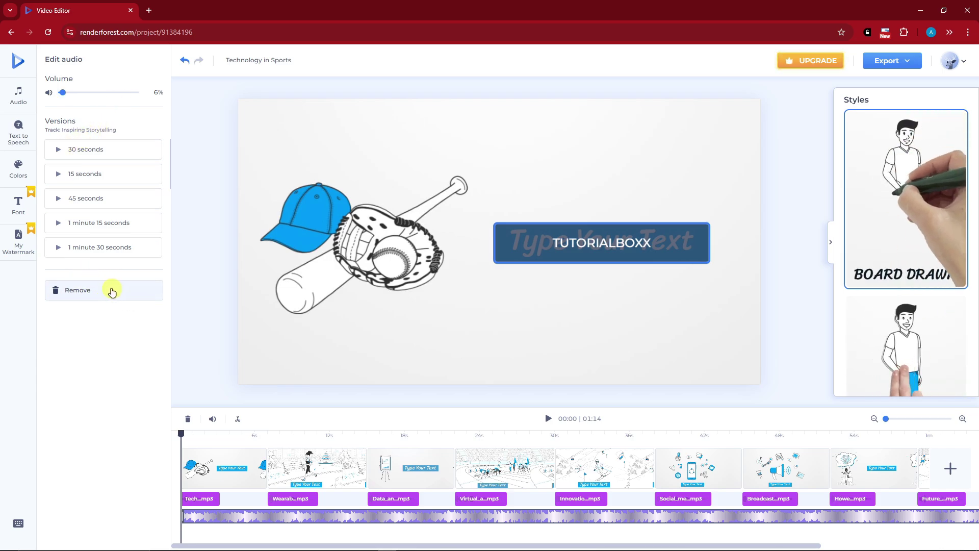
Switch the narrator voice to Michael and regenerate the voiceover for every script line
left_click(211, 498)
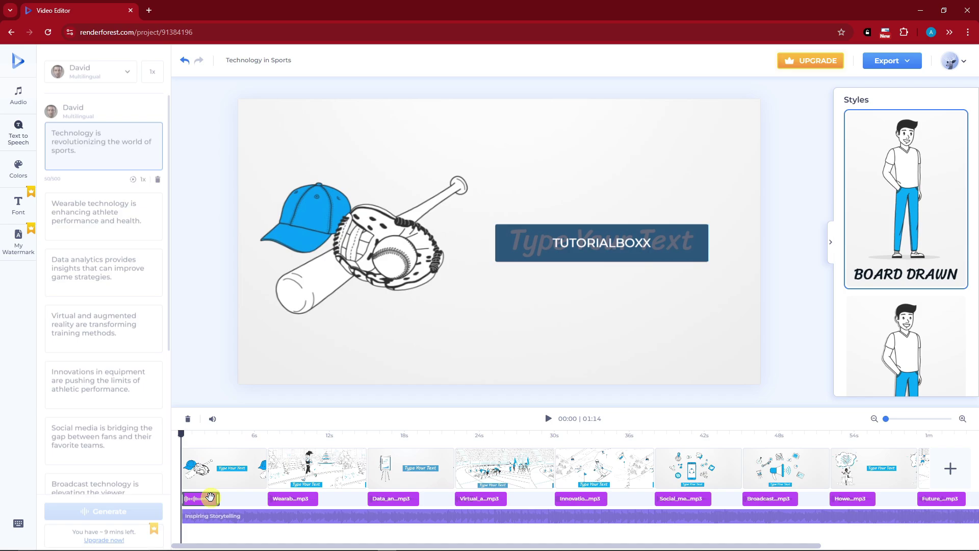
left_click(284, 498)
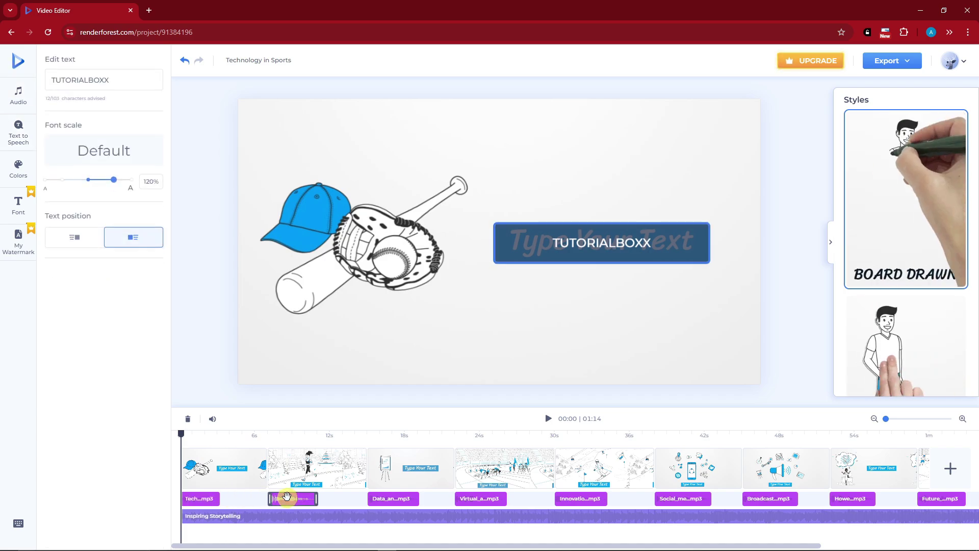
left_click(208, 502)
left_click(122, 72)
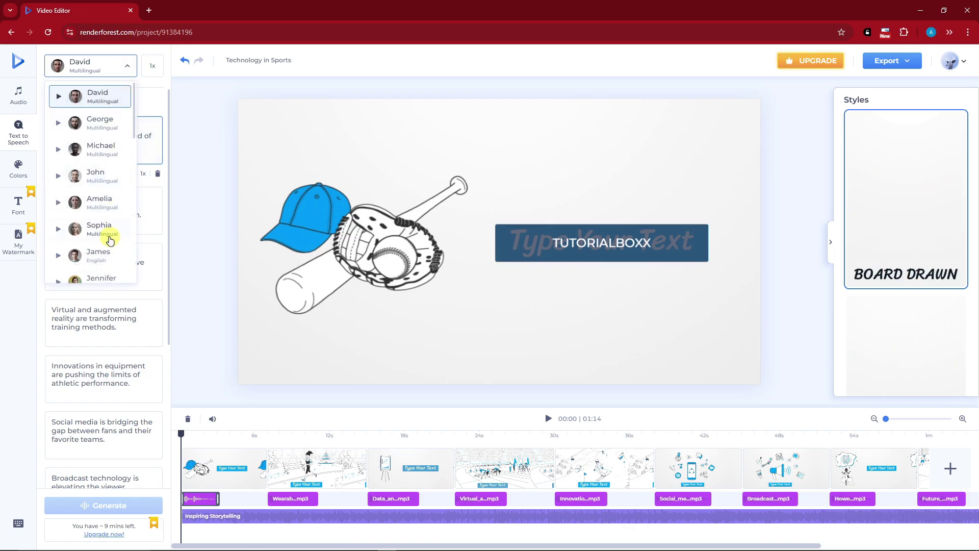
left_click(102, 147)
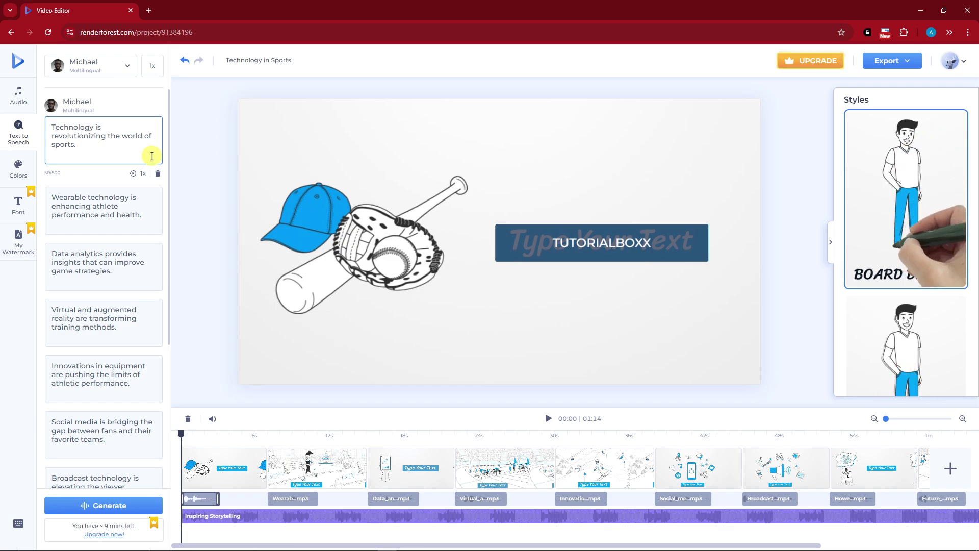
left_click(122, 497)
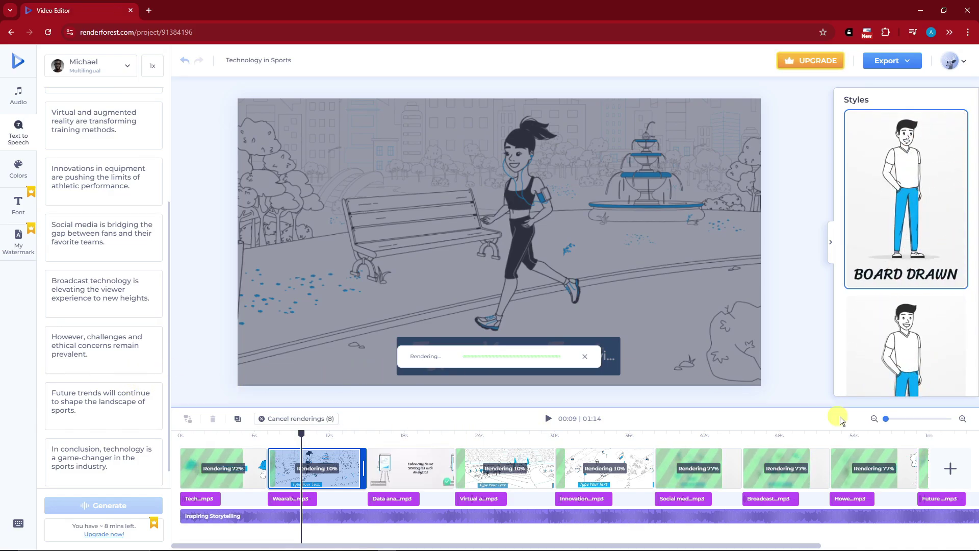
Browse the scene library's video scenes without adding any, then return the preview to the TUTORIALBOXX opening
left_click(950, 469)
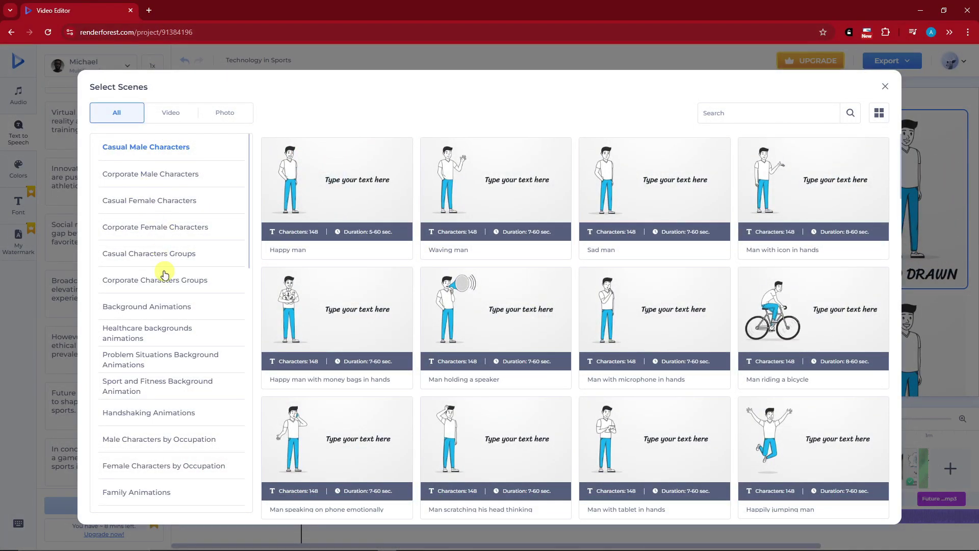
scroll(164, 276, "down", 1)
scroll(164, 255, "up", 1)
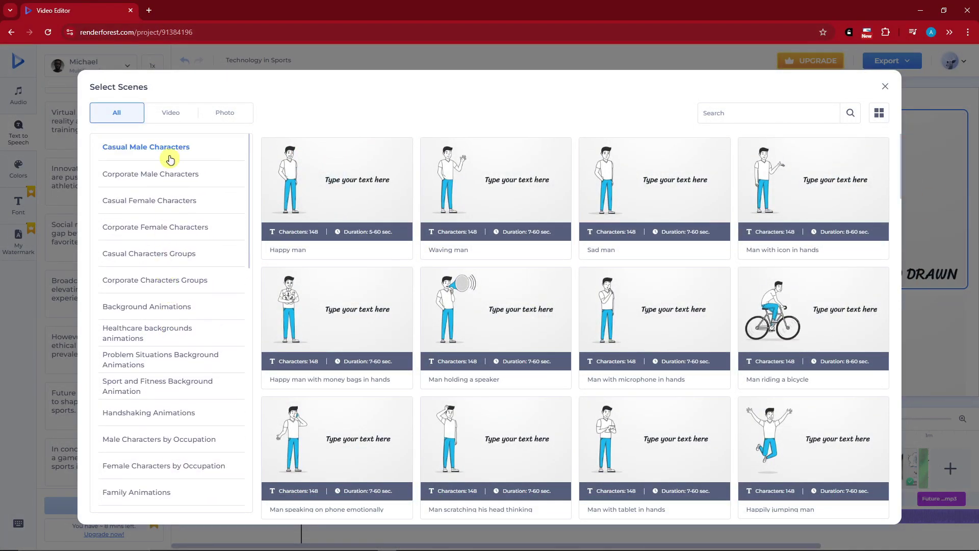
left_click(186, 113)
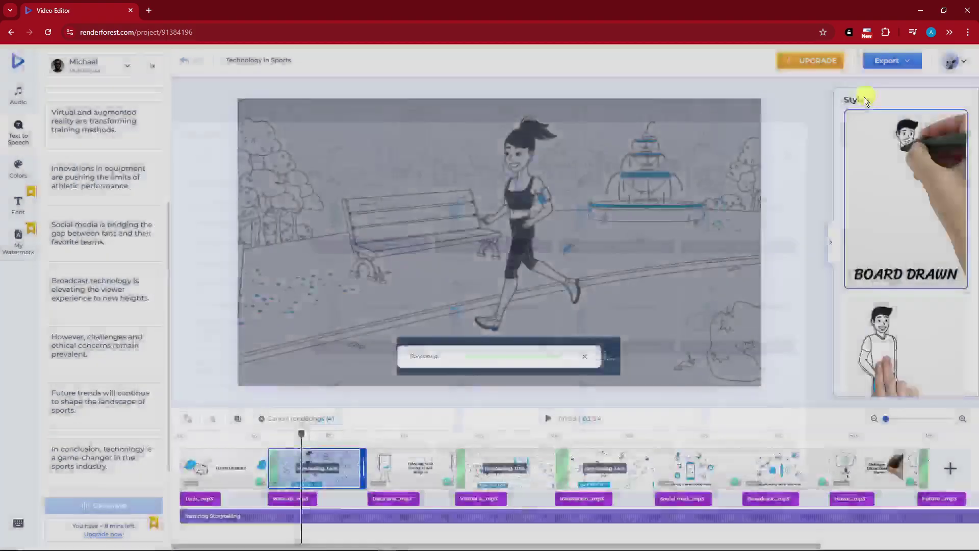
left_click(886, 86)
left_click_drag(301, 434, 112, 437)
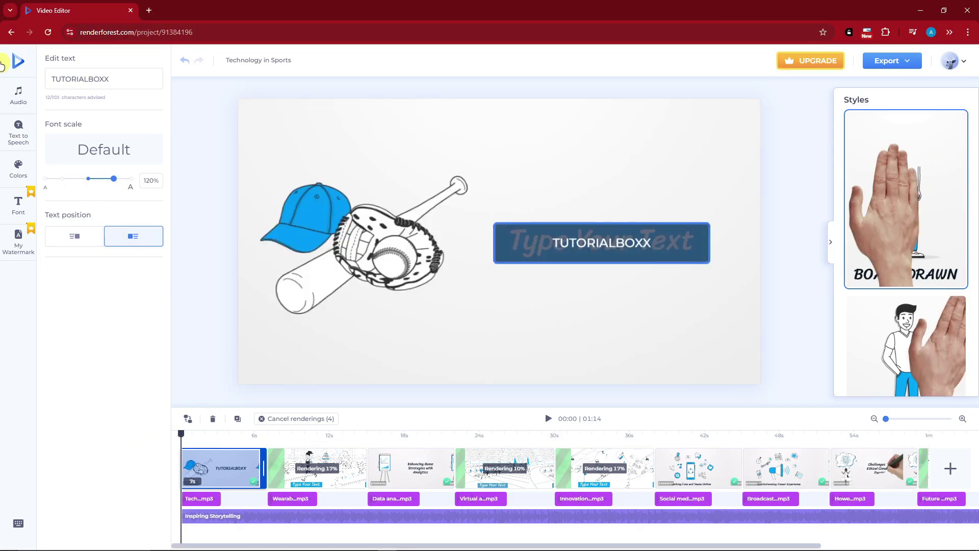
Apply the Cut Paper animation style in place of Board Drawn and play the preview
left_click(18, 95)
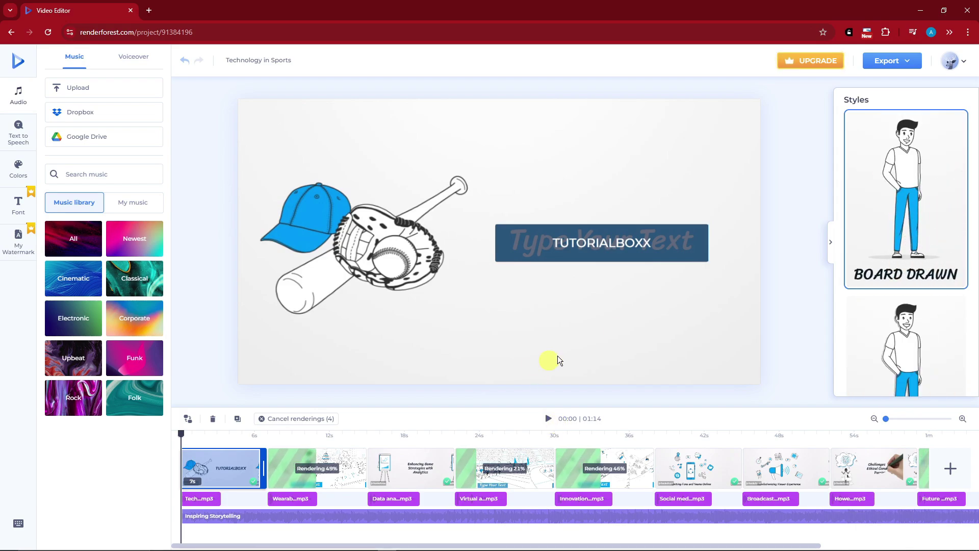
scroll(909, 187, "down", 2)
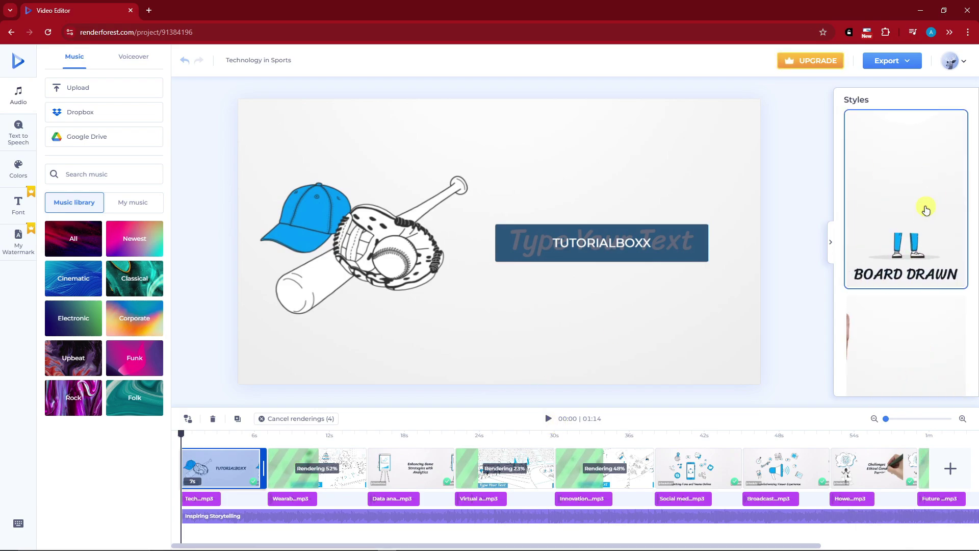
left_click(913, 255)
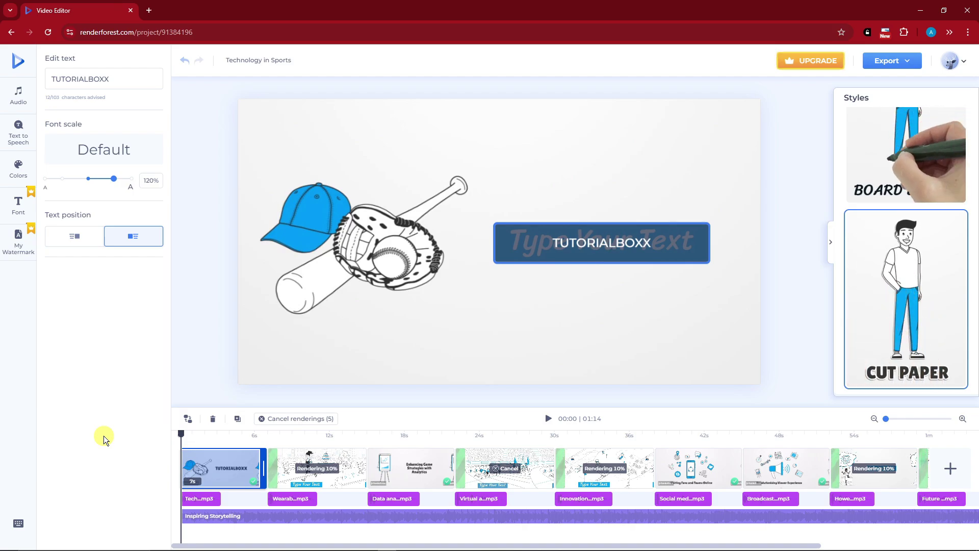
scroll(926, 136, "up", 2)
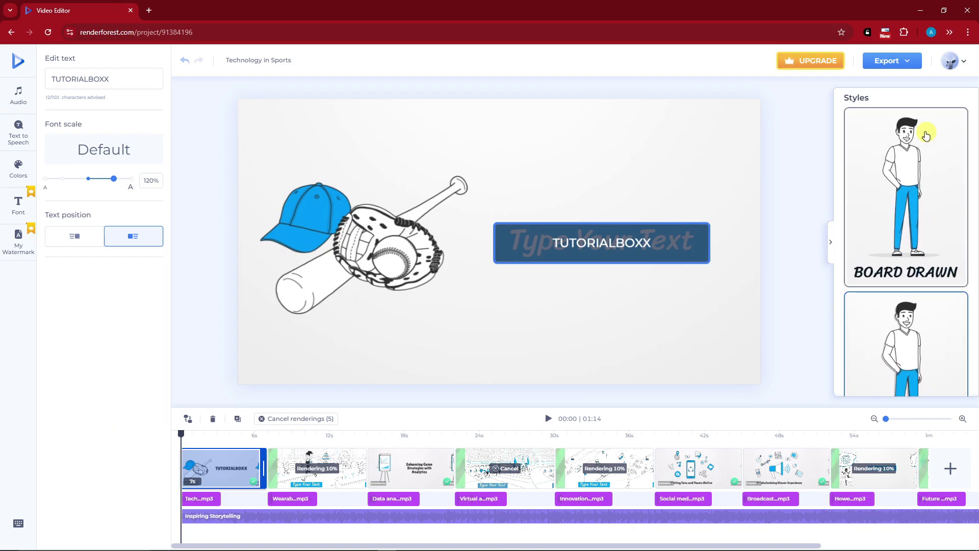
scroll(913, 236, "down", 2)
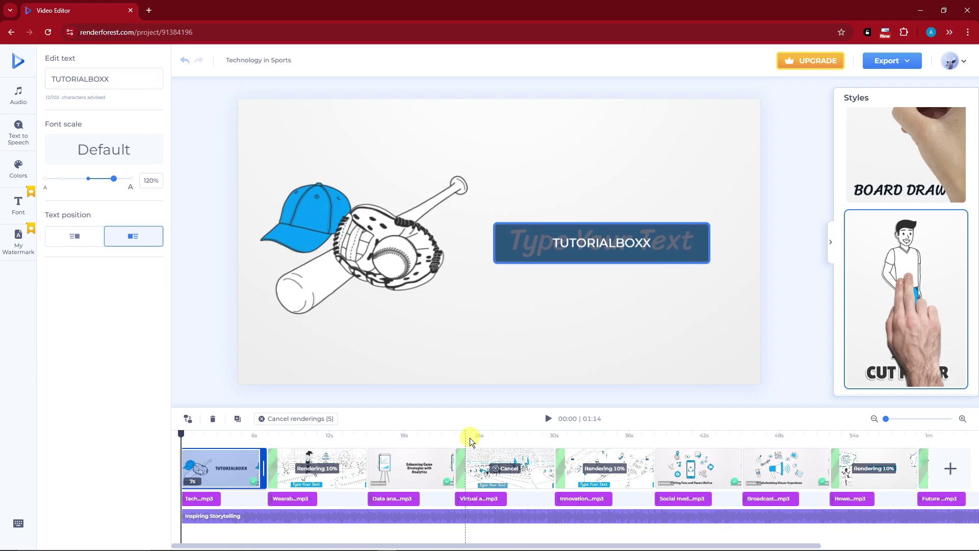
key("space")
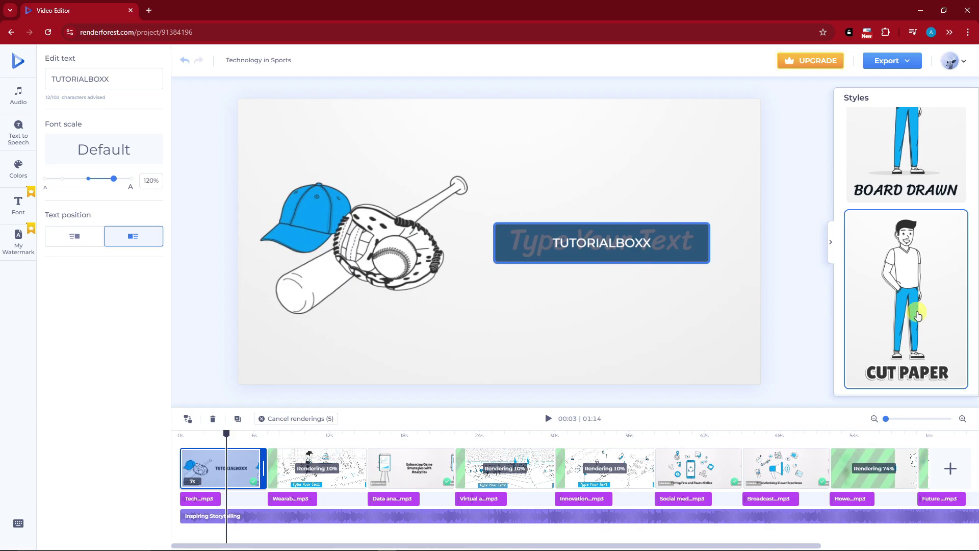
scroll(909, 306, "up", 2)
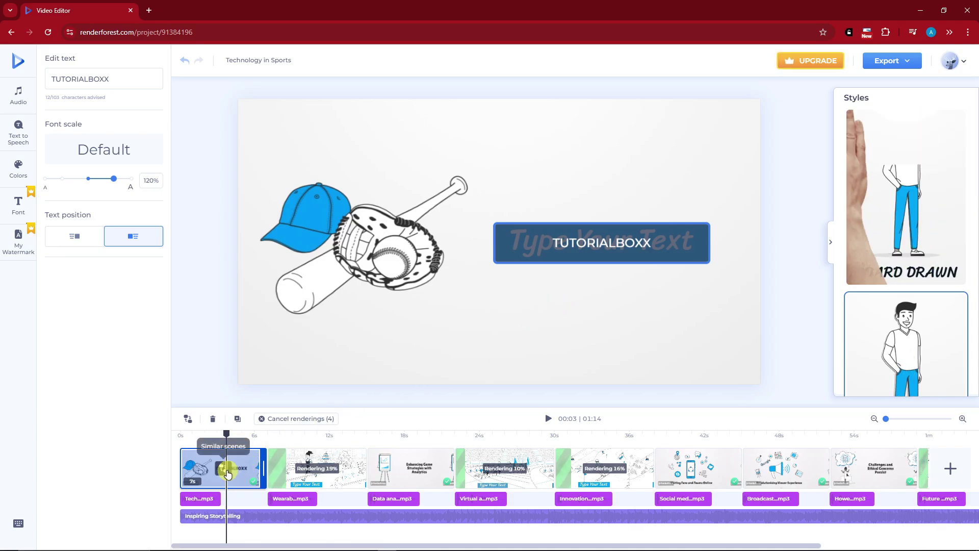
Swap the baseball opening for the similar basketball-and-sneaker scene, then move the preview to a later scene
left_click(226, 470)
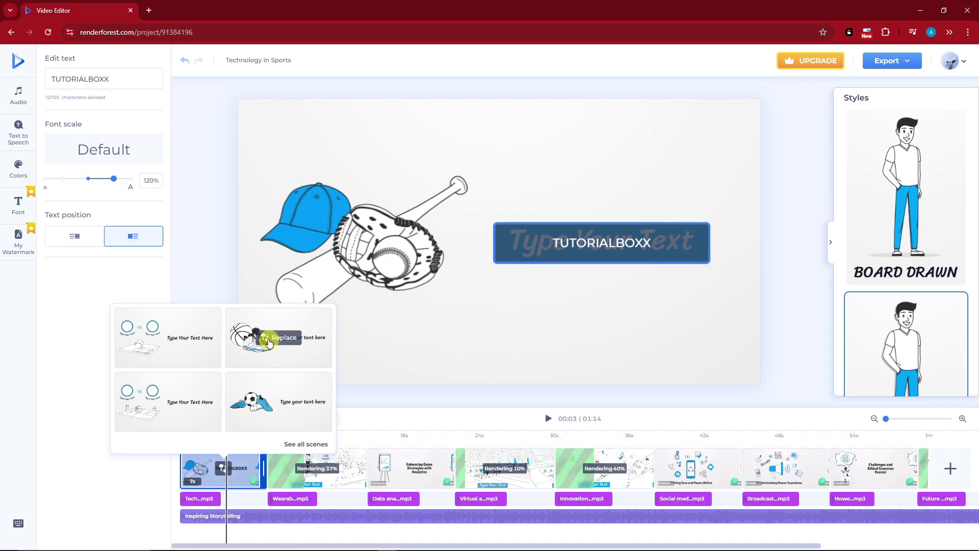
left_click(268, 339)
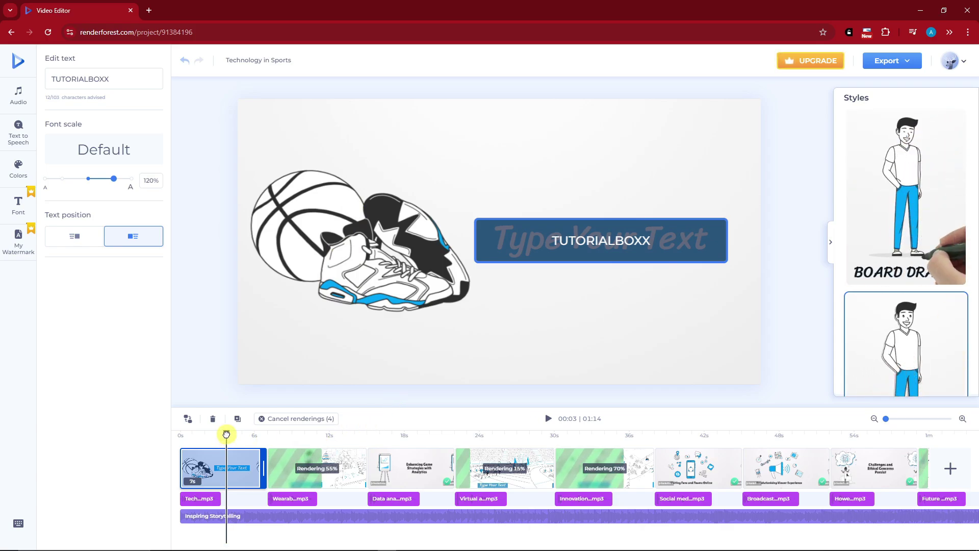
left_click_drag(226, 433, 693, 430)
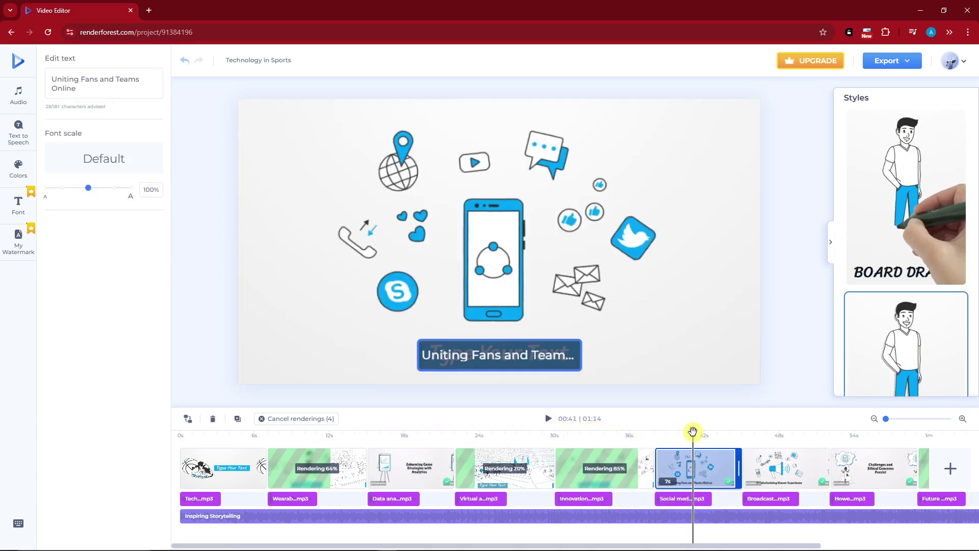
left_click_drag(305, 544, 574, 549)
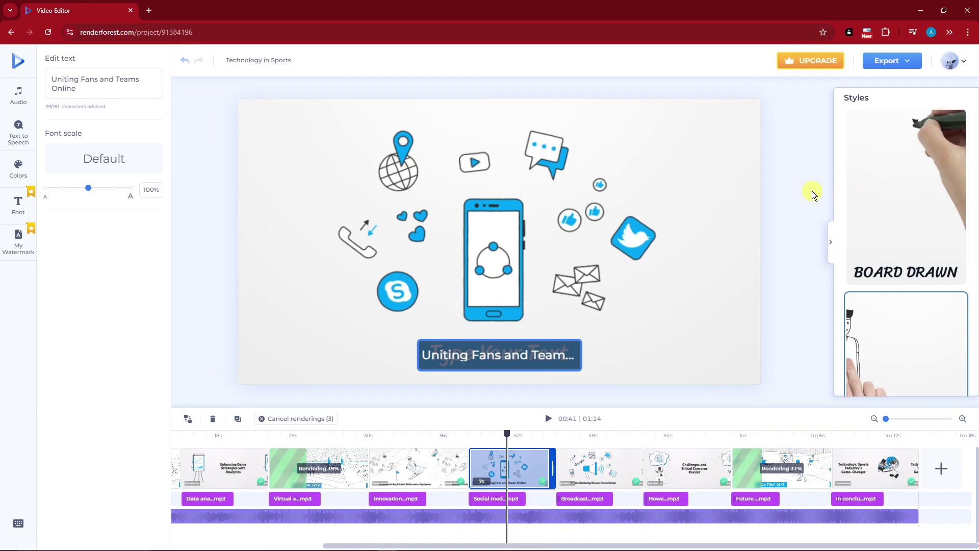
Choose Free export and look over the resulting 1:14 'Technology in Sports' watch page
left_click(913, 62)
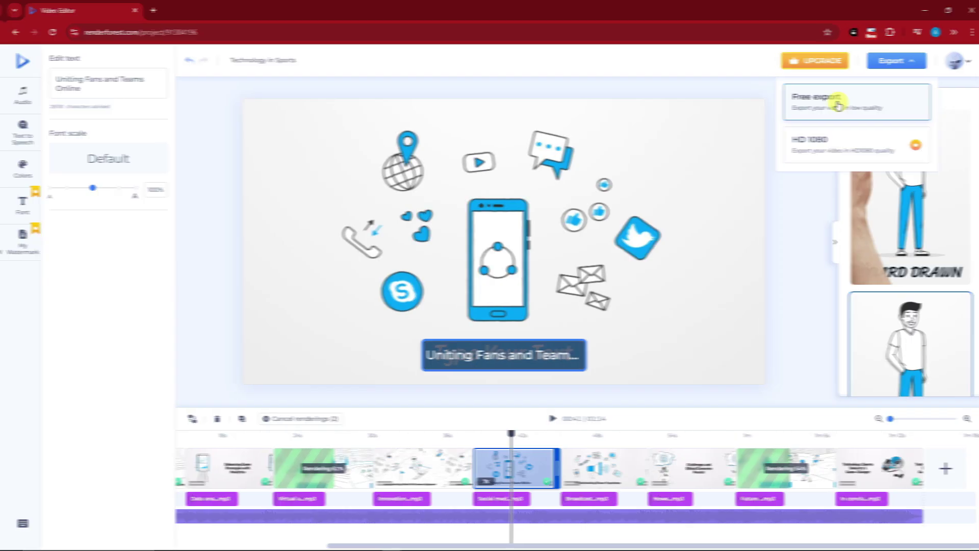
left_click(833, 105)
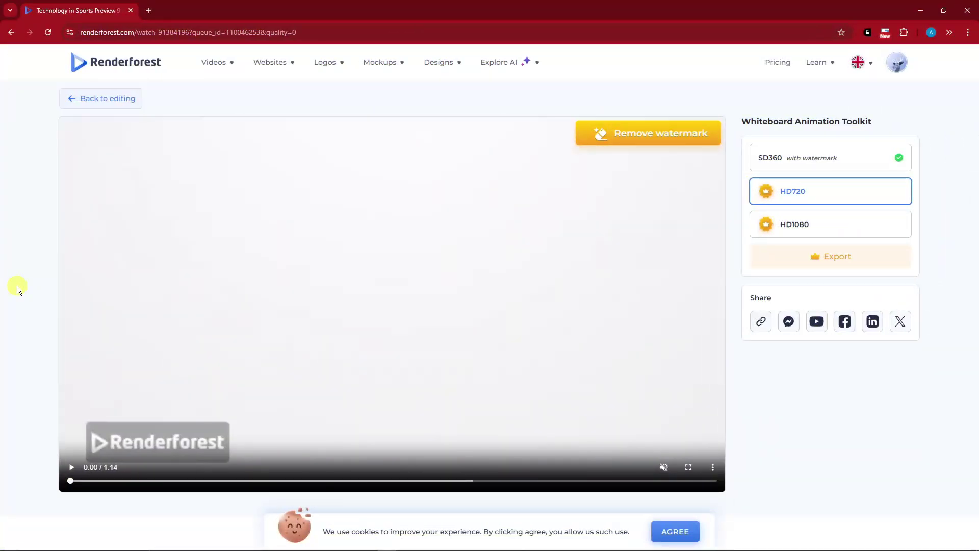
scroll(23, 282, "down", 3)
scroll(24, 283, "up", 3)
scroll(25, 282, "down", 2)
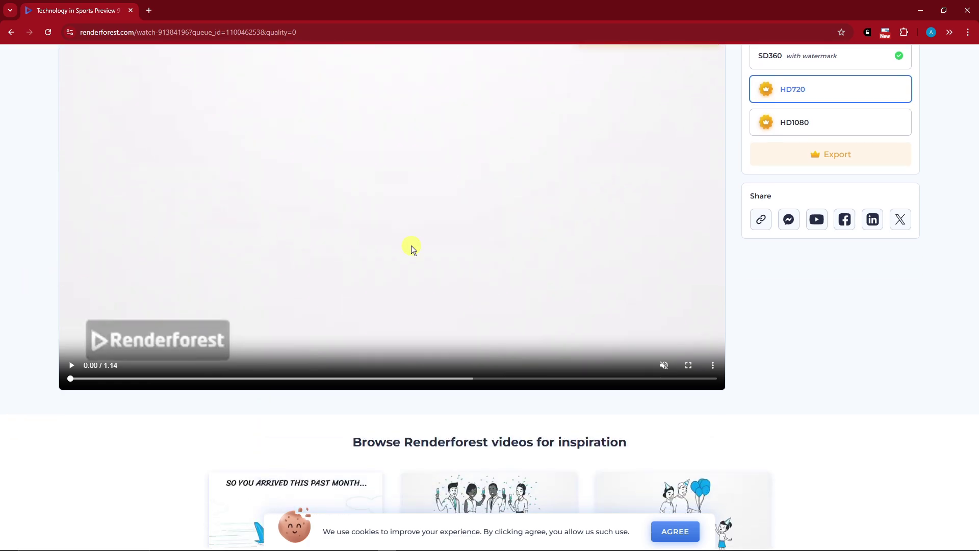
scroll(499, 371, "up", 2)
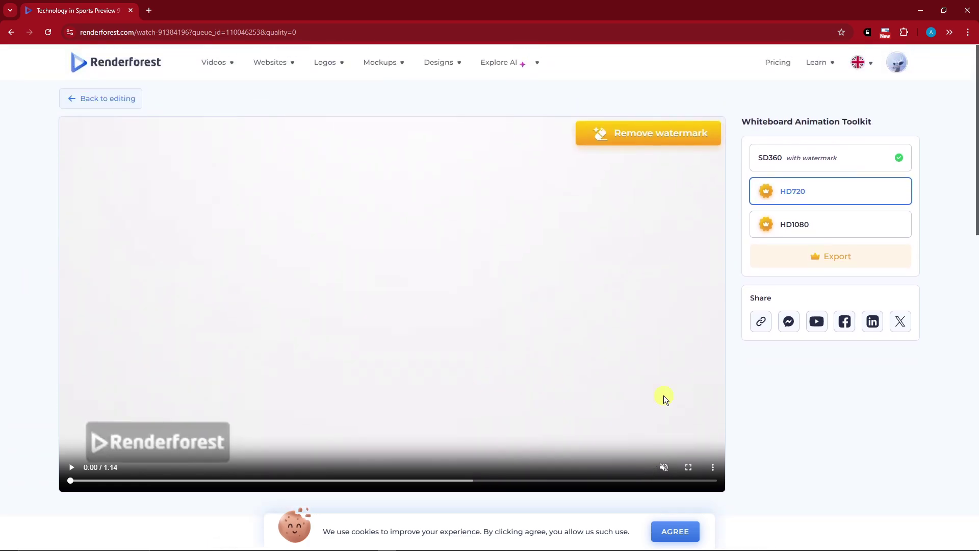
Watch the exported 1:14 video full screen, then scroll through the watch page's quality options
left_click(688, 467)
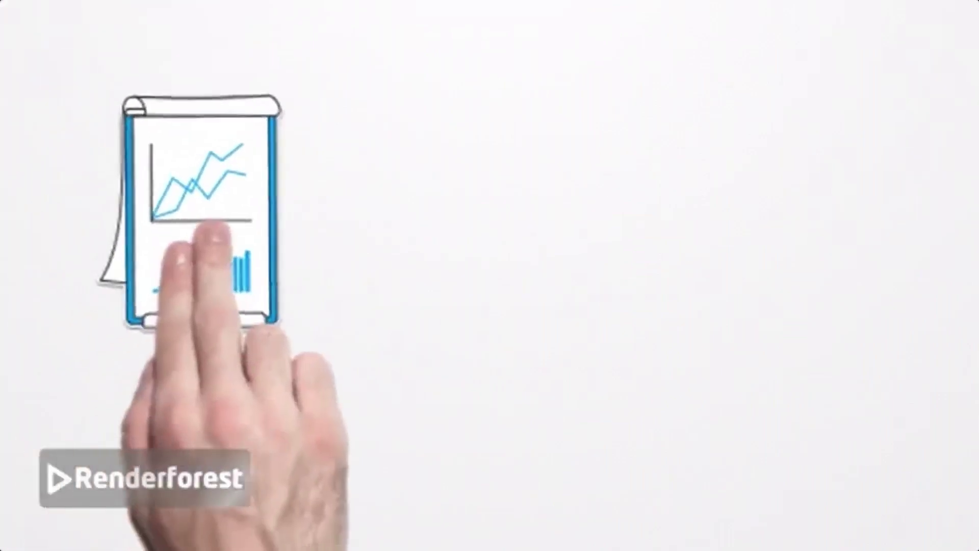
mouse_move(189, 339)
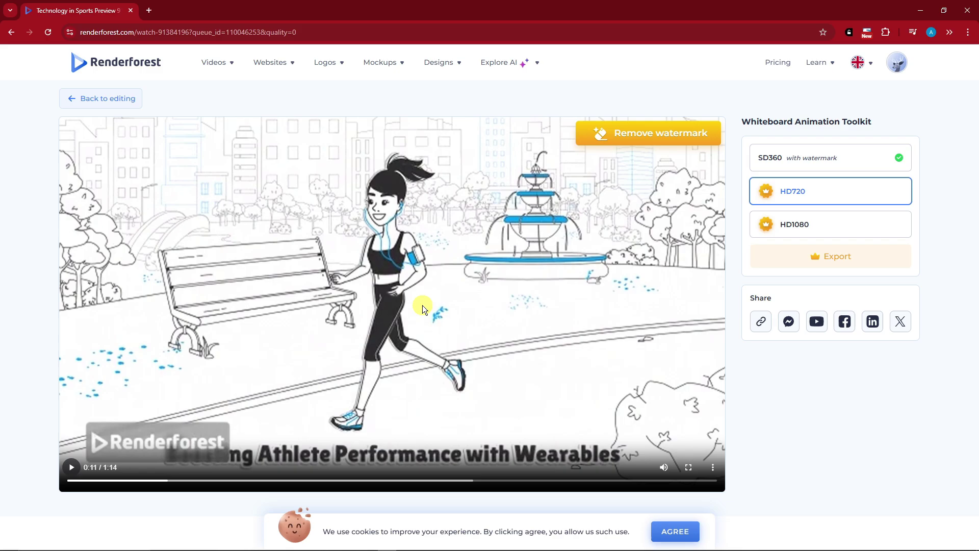
scroll(465, 313, "down", 7)
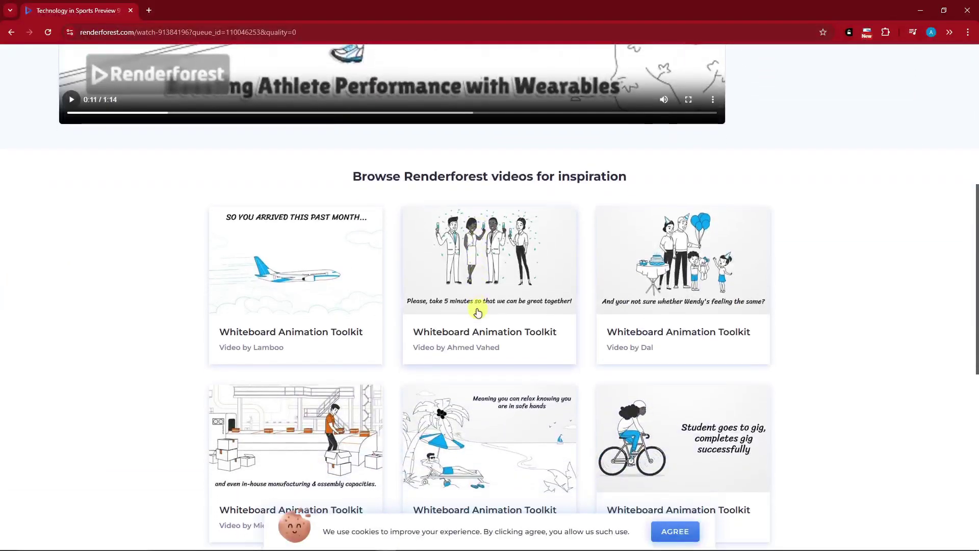
scroll(477, 312, "down", 3)
scroll(377, 164, "up", 3)
left_click_drag(348, 187, 636, 198)
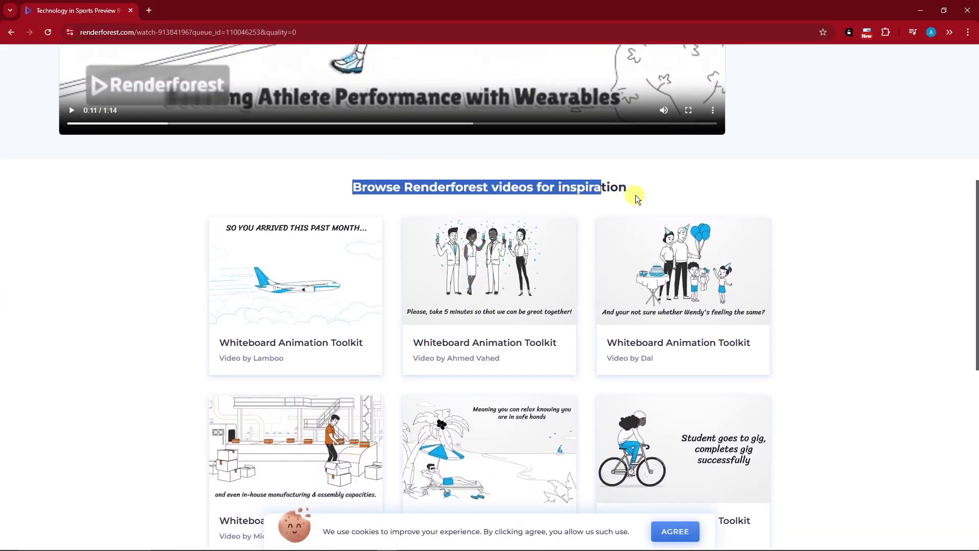
scroll(641, 220, "down", 9)
scroll(649, 227, "up", 16)
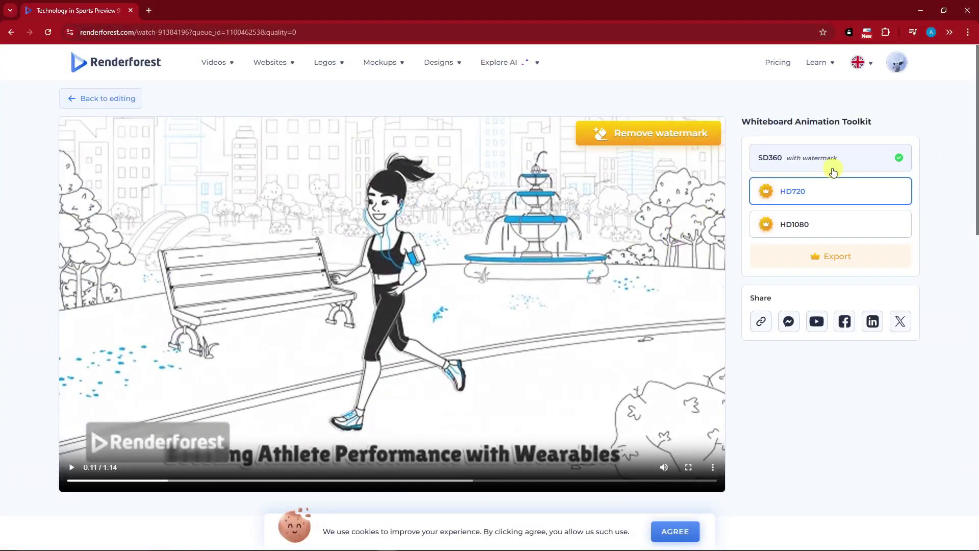
Select the free SD360 quality with watermark for downloading the video
left_click(833, 171)
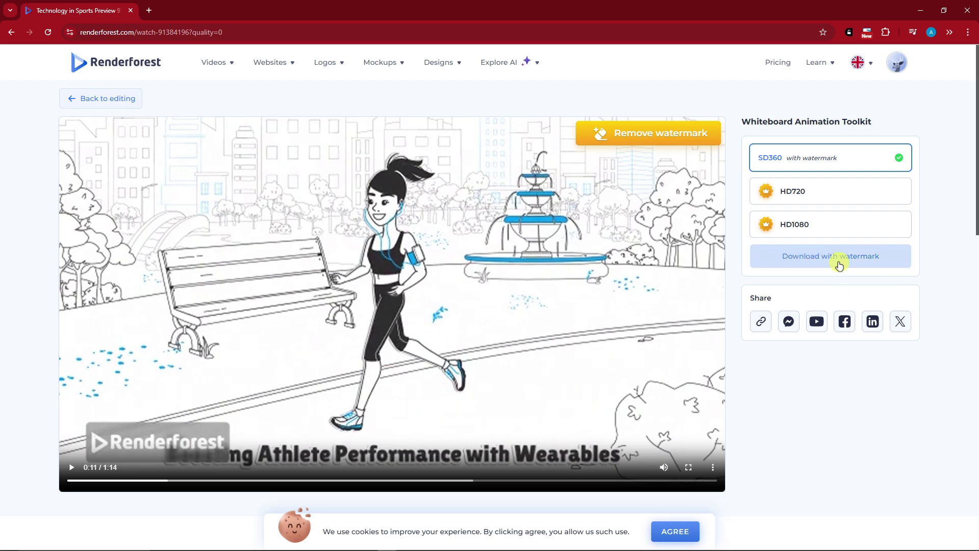
scroll(837, 271, "down", 4)
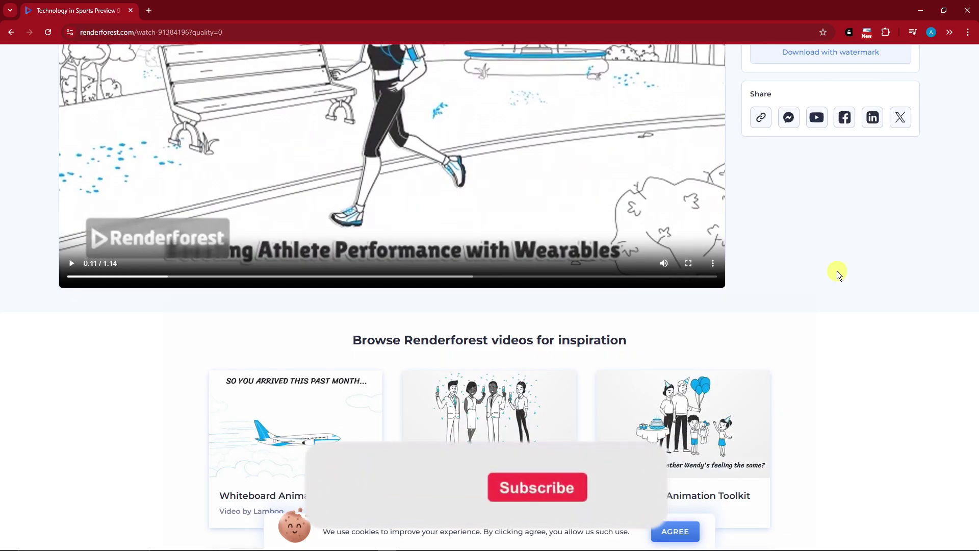